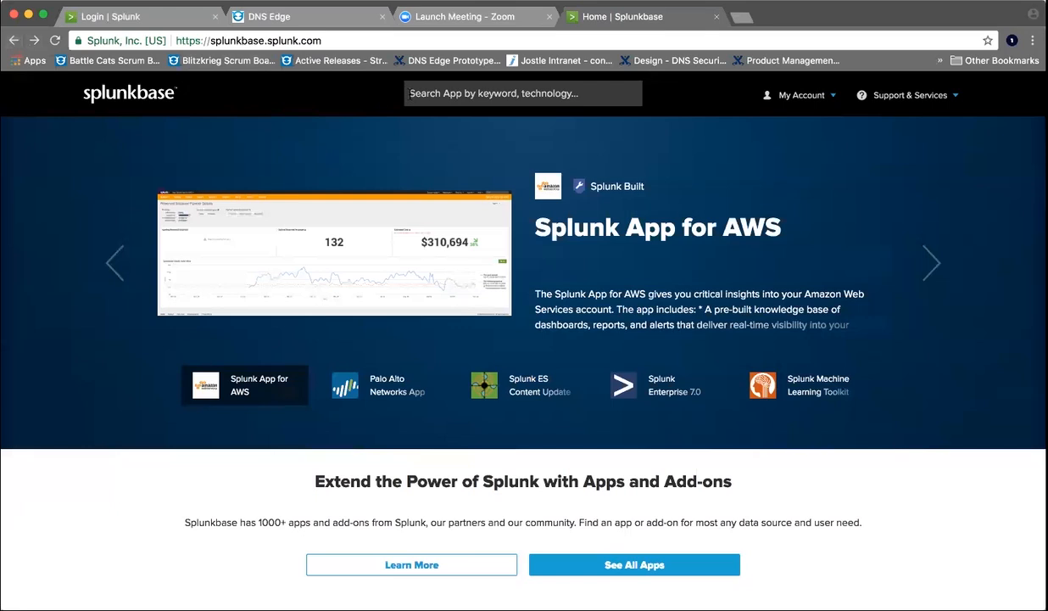
Search Splunkbase for 'bluecat' to list the BlueCat DNS Edge apps, then go to the Splunk login tab
text(bluecat)
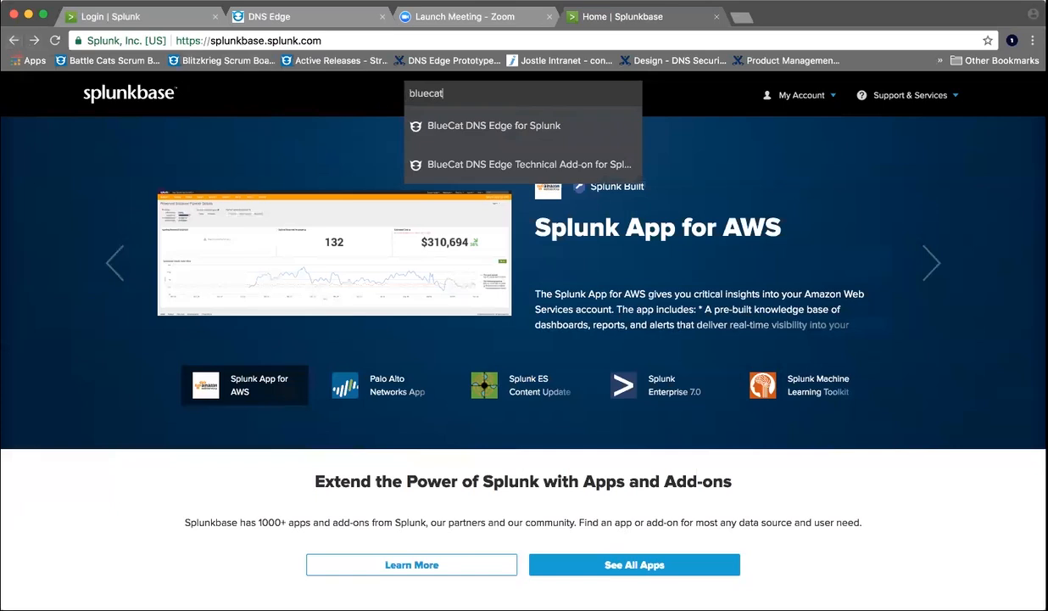
key(Return)
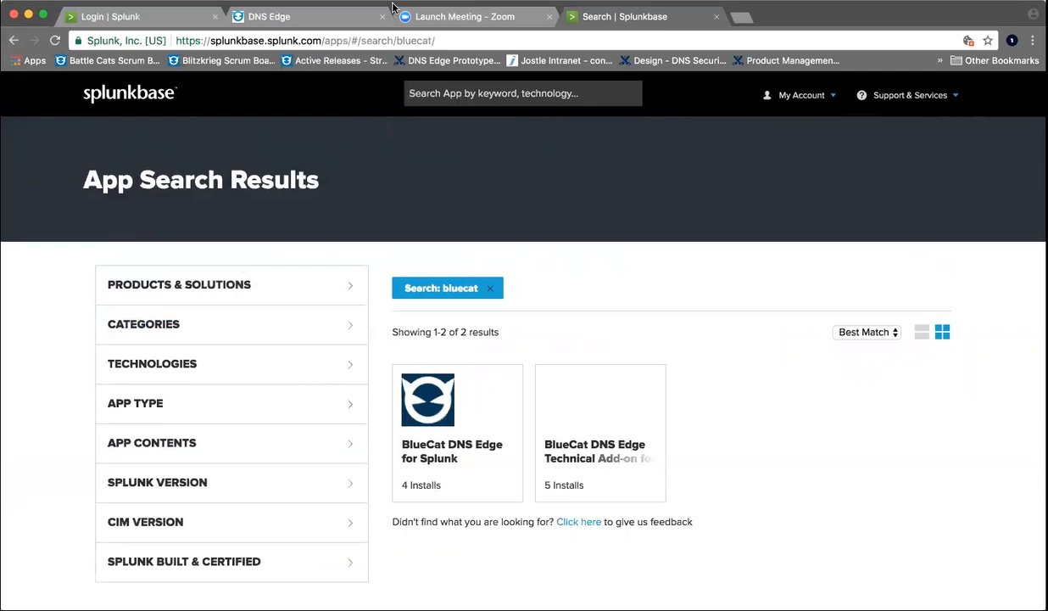
click(157, 18)
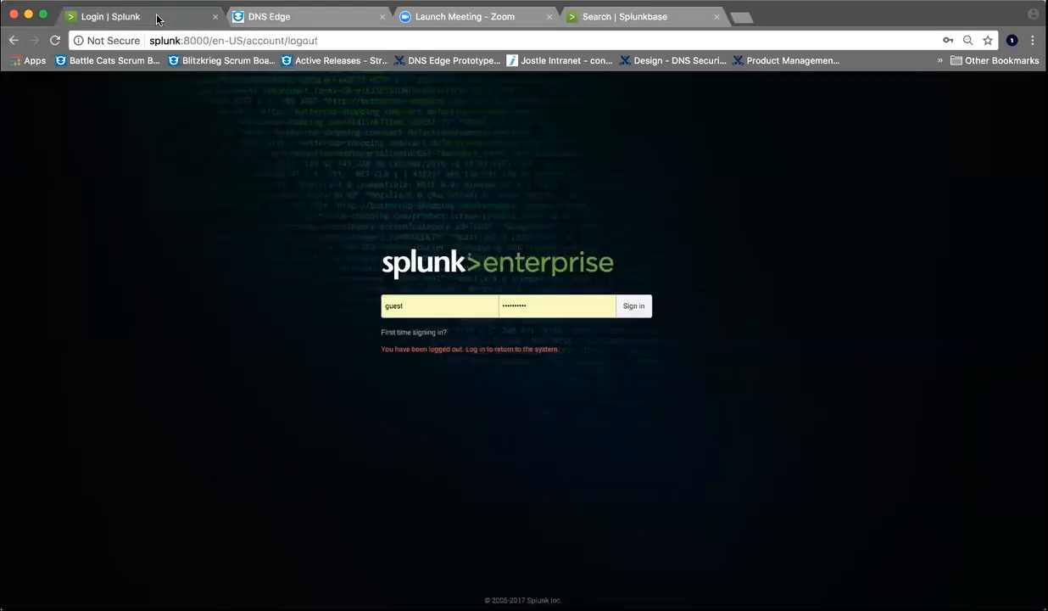
Sign in to Splunk Enterprise and launch the BlueCat DNS Edge for Splunk app
click(628, 310)
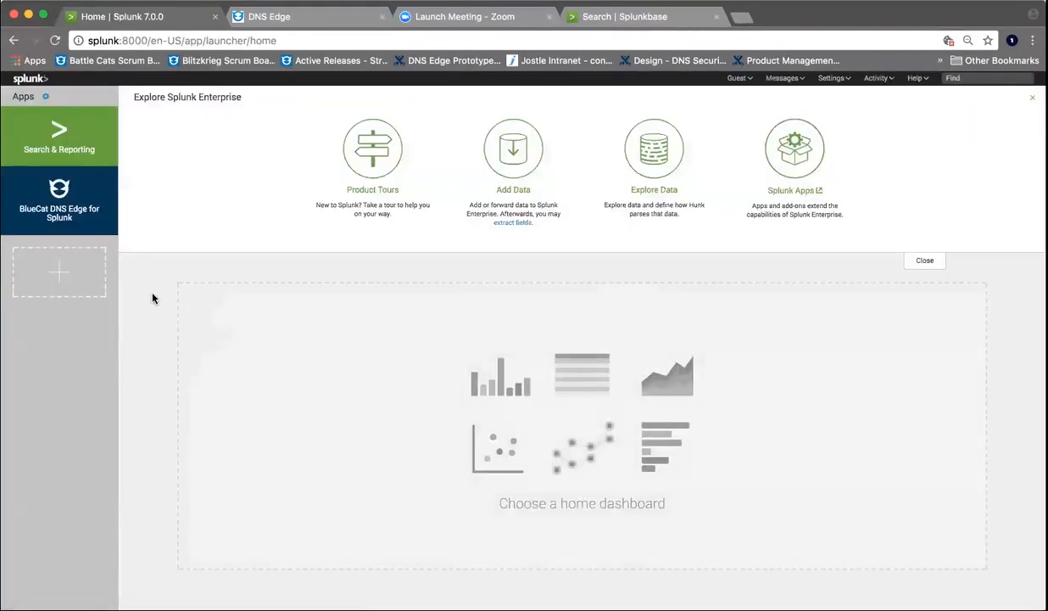
click(80, 216)
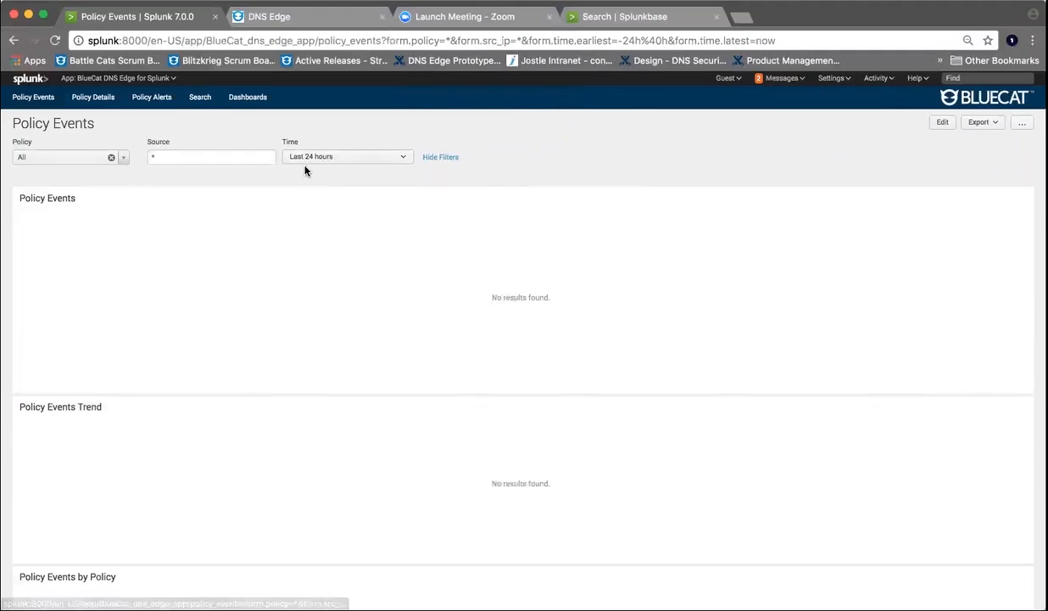
Change the Policy Events dashboard time range to the Year to date preset
click(401, 154)
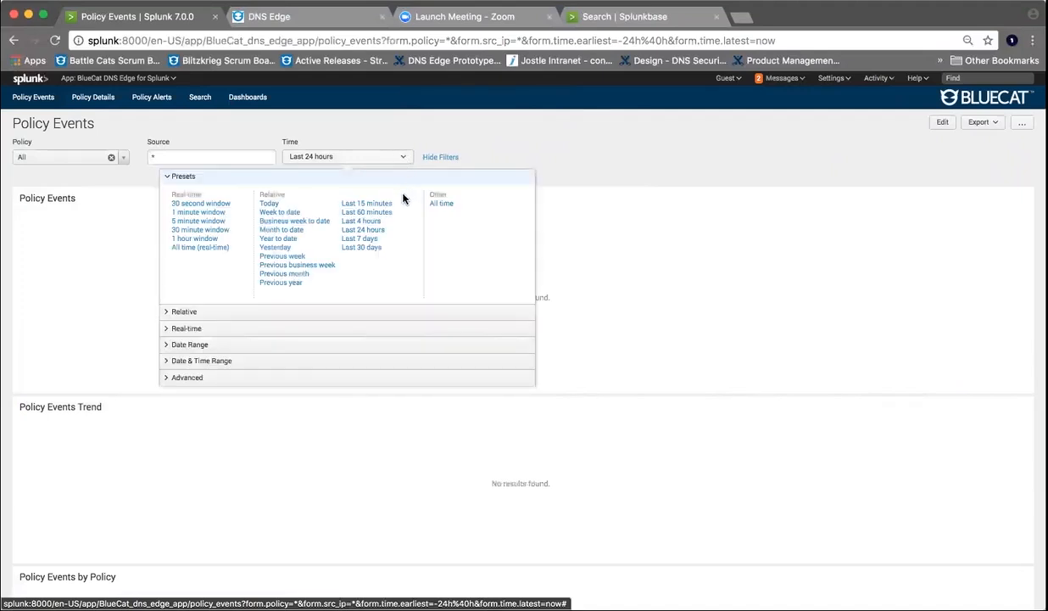
click(293, 239)
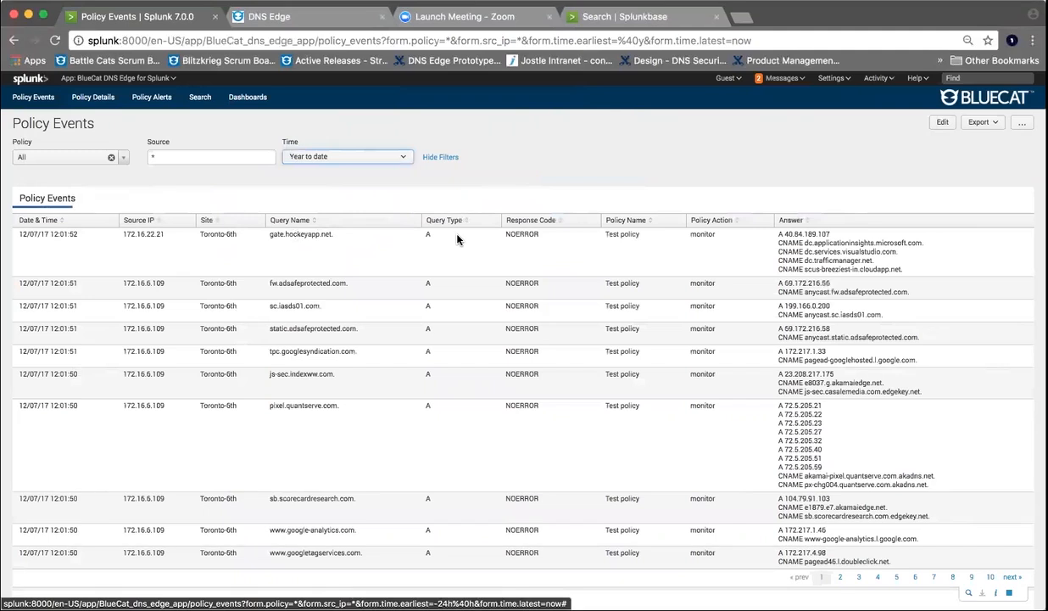
scroll(458, 240, down, 1)
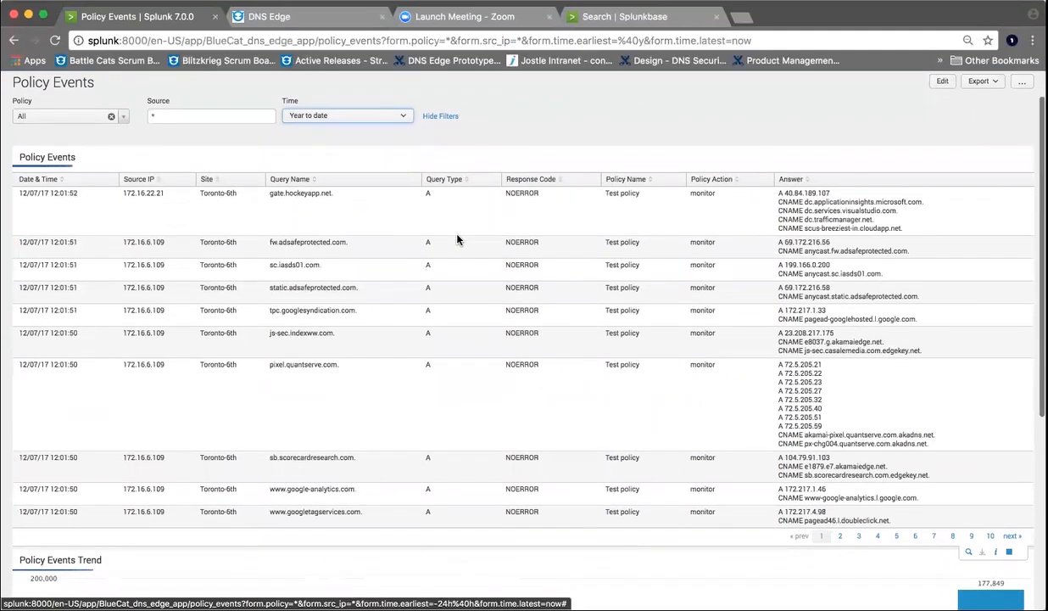
scroll(457, 240, down, 1)
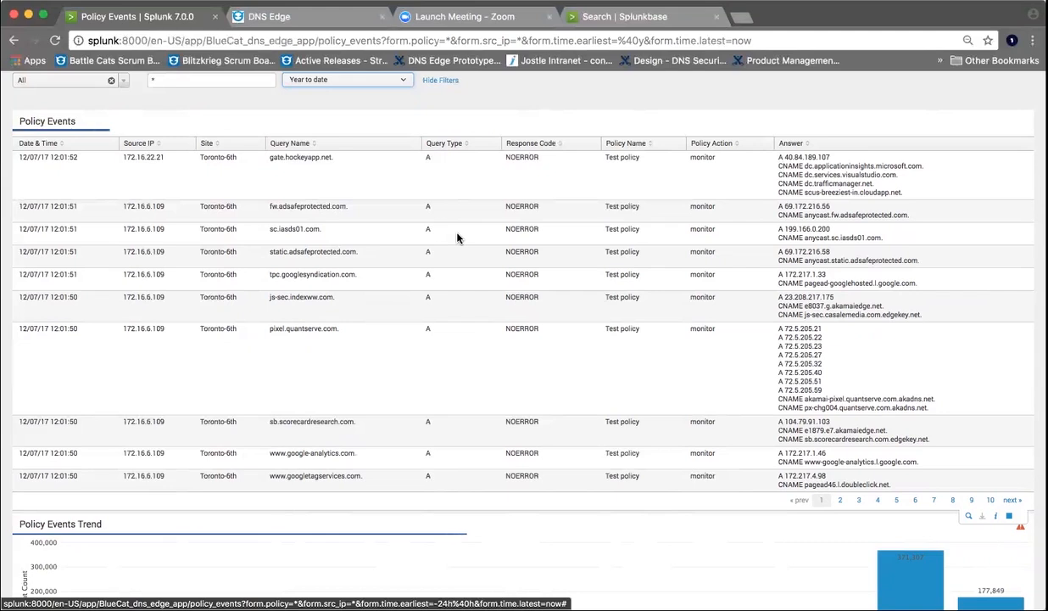
scroll(457, 238, down, 5)
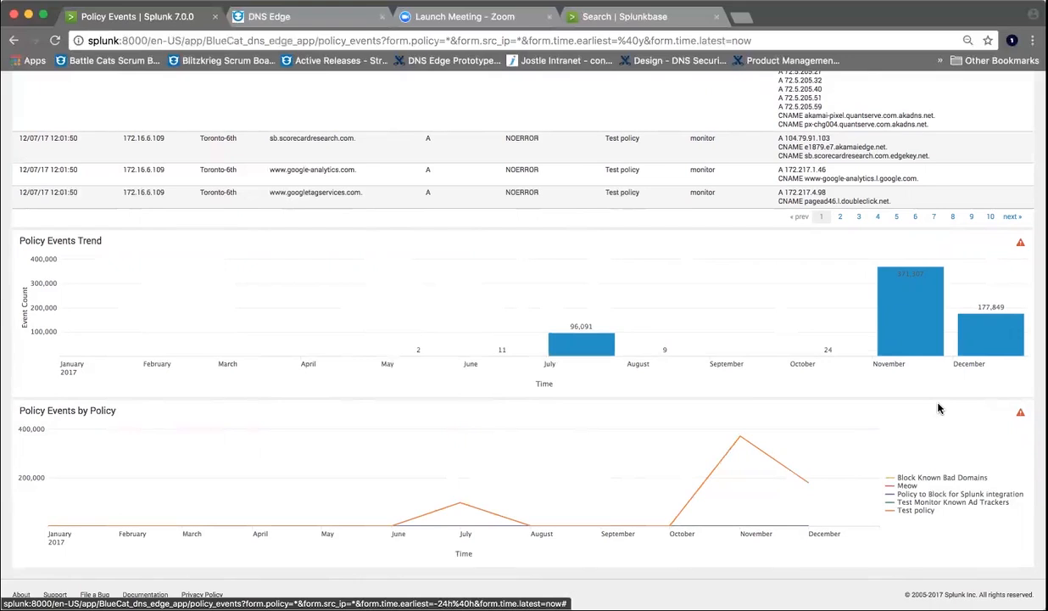
scroll(107, 179, up, 5)
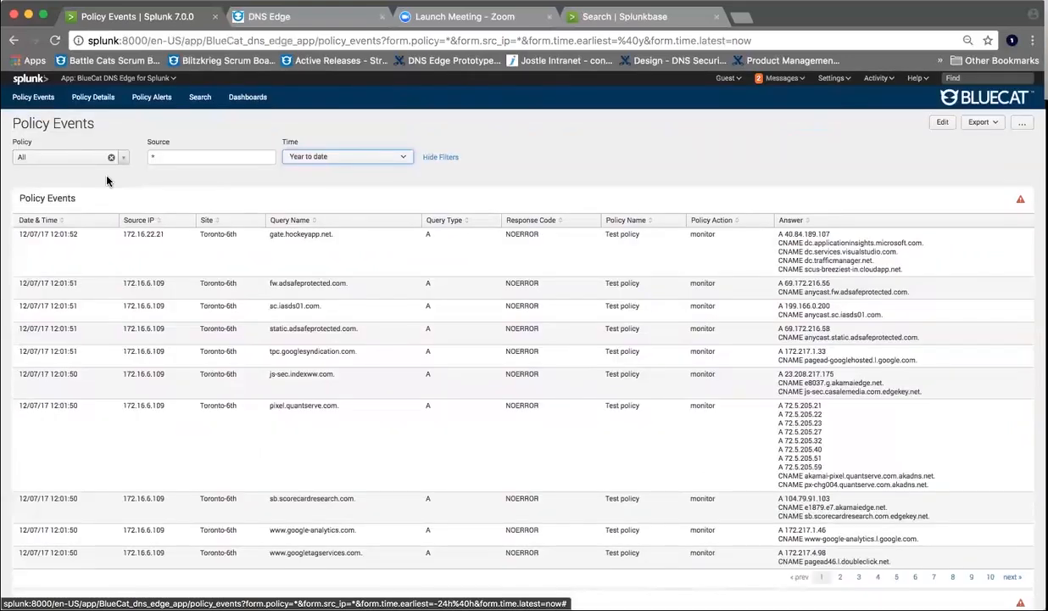
Open the Policy Details dashboard and set its time range to Year to date
click(93, 100)
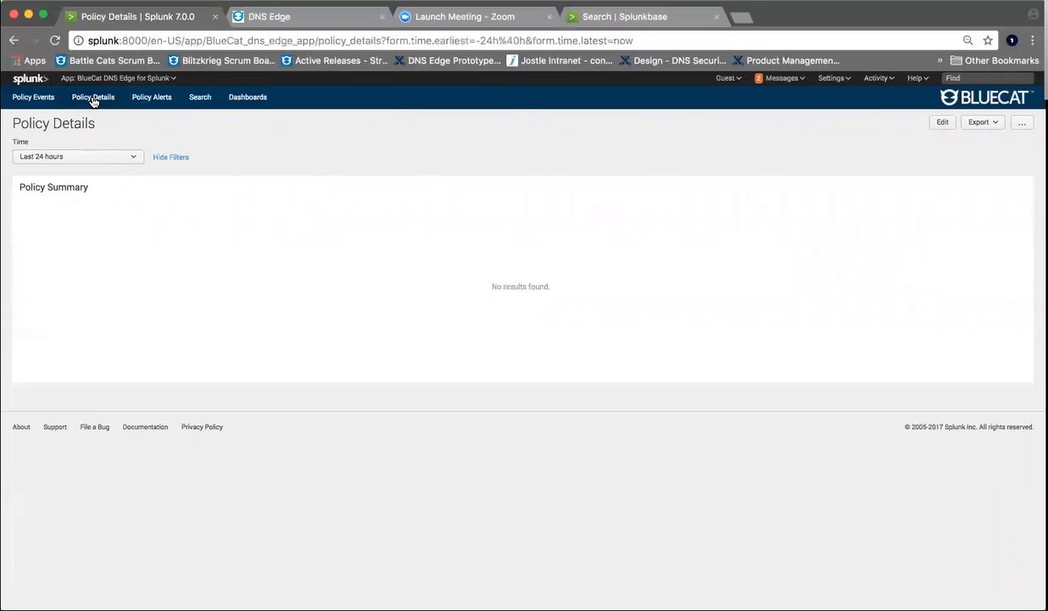
click(85, 158)
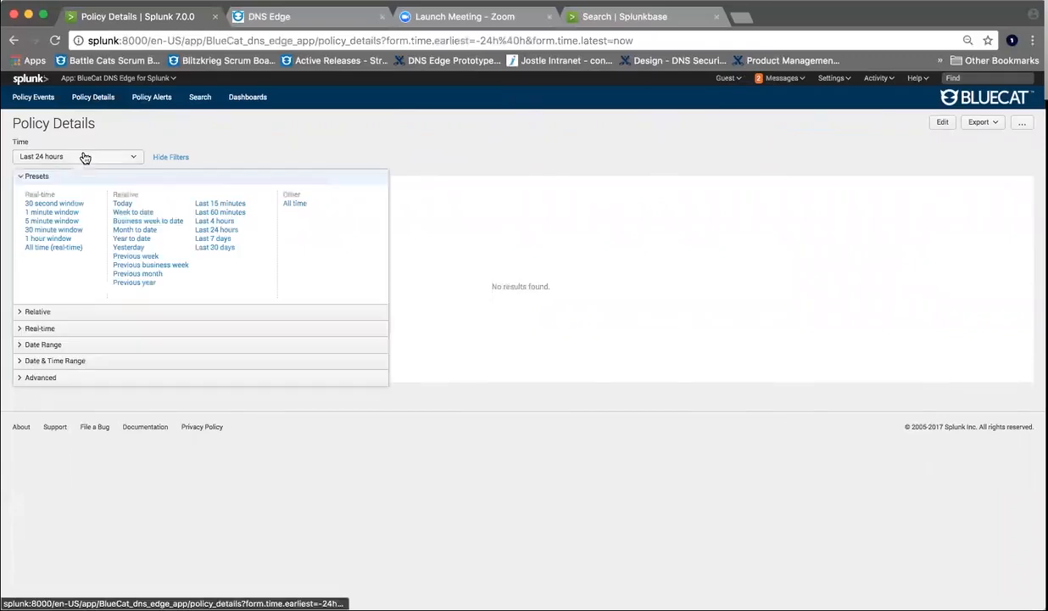
click(121, 238)
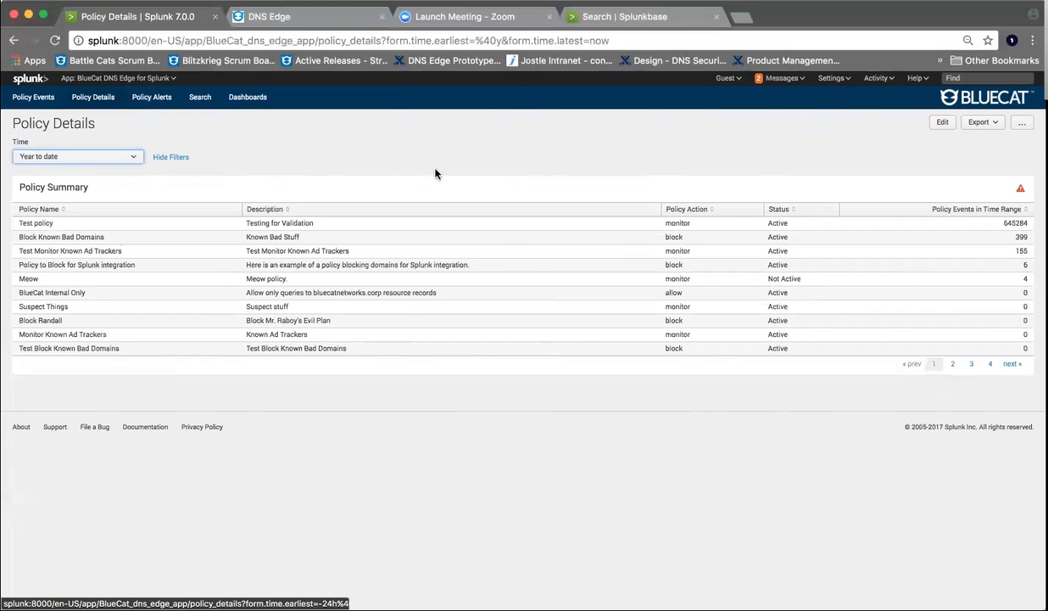
Export Policy Details as a PDF, scroll through the downloaded file, then close it
click(977, 123)
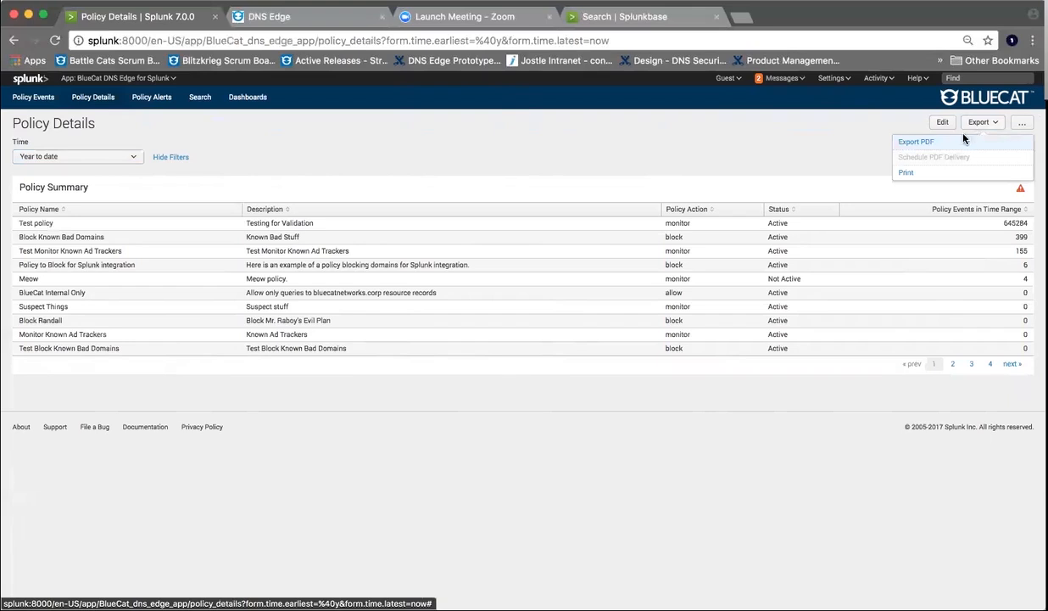
click(958, 144)
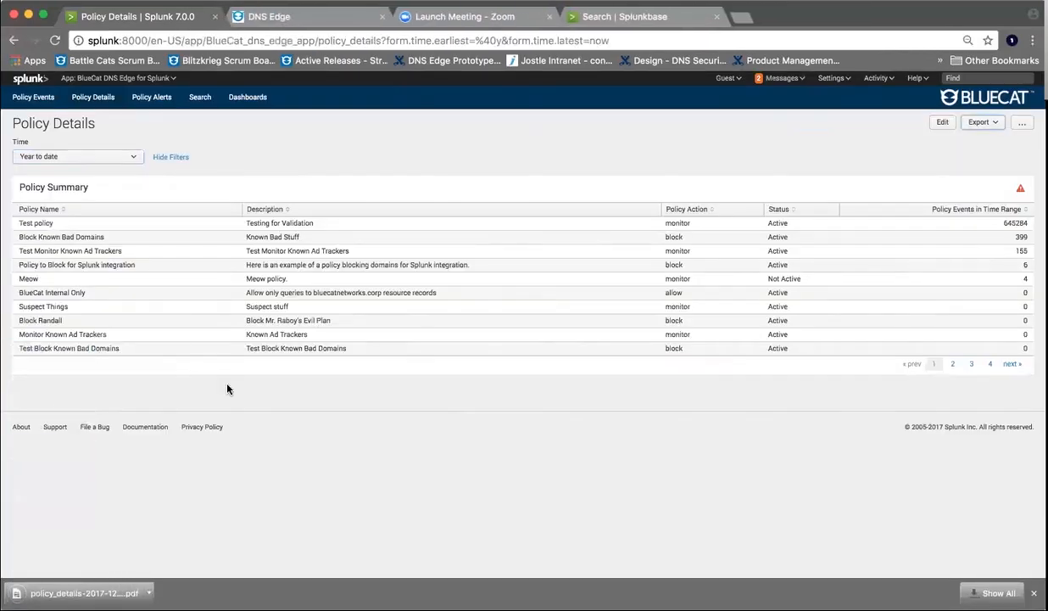
click(85, 593)
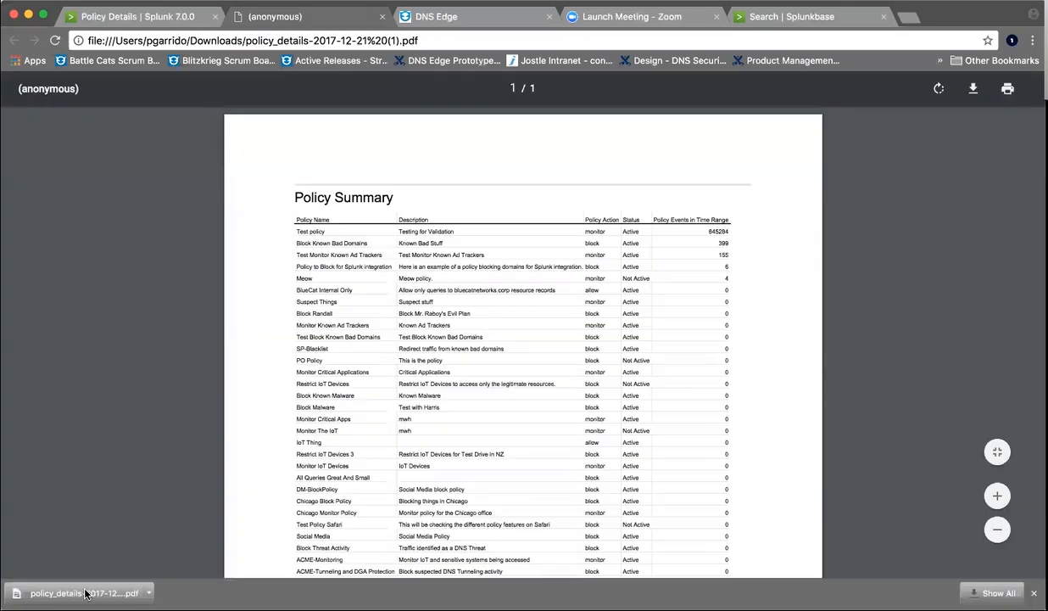
scroll(685, 437, down, 3)
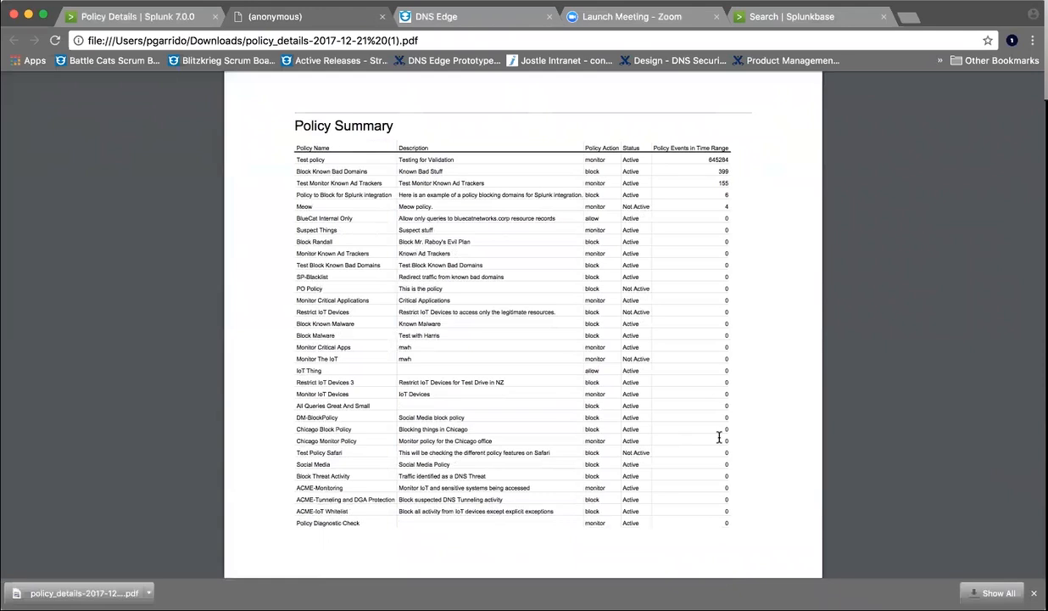
key(super+w)
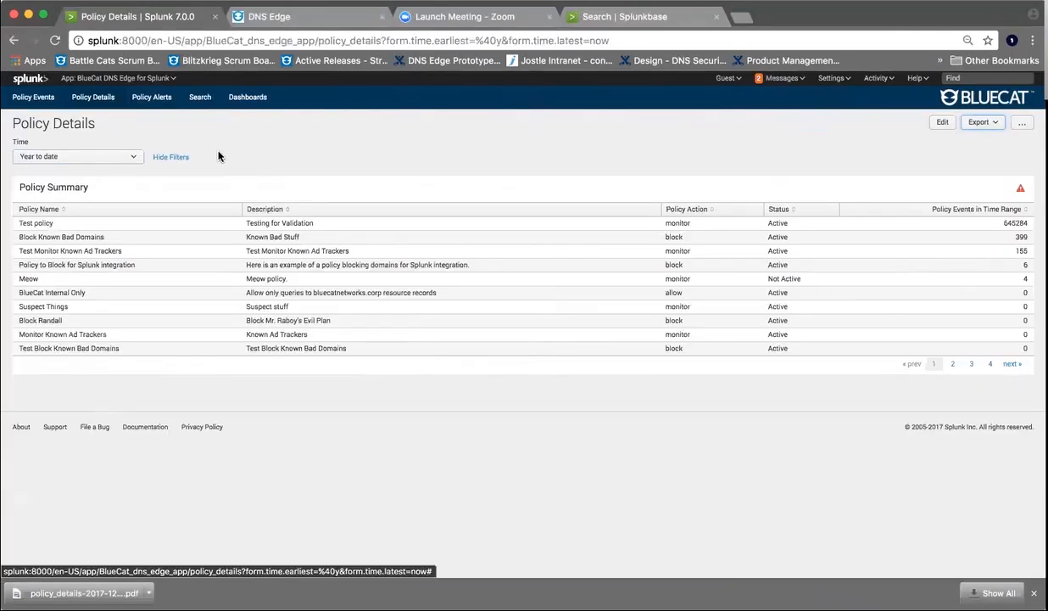
On Policy Alerts, enable alerting for the Block Randall policy and submit the change
click(154, 100)
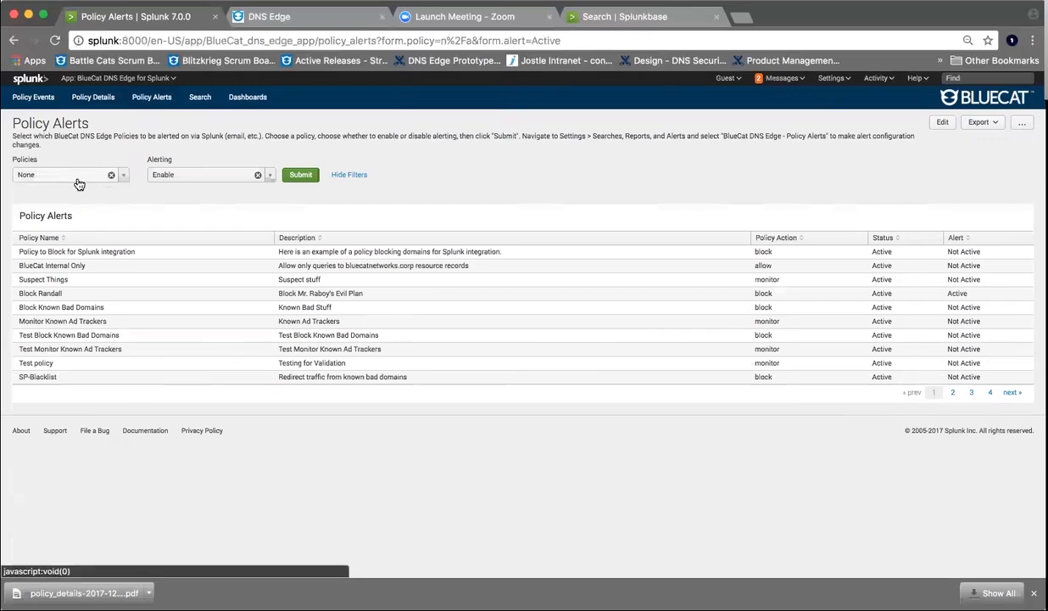
click(124, 176)
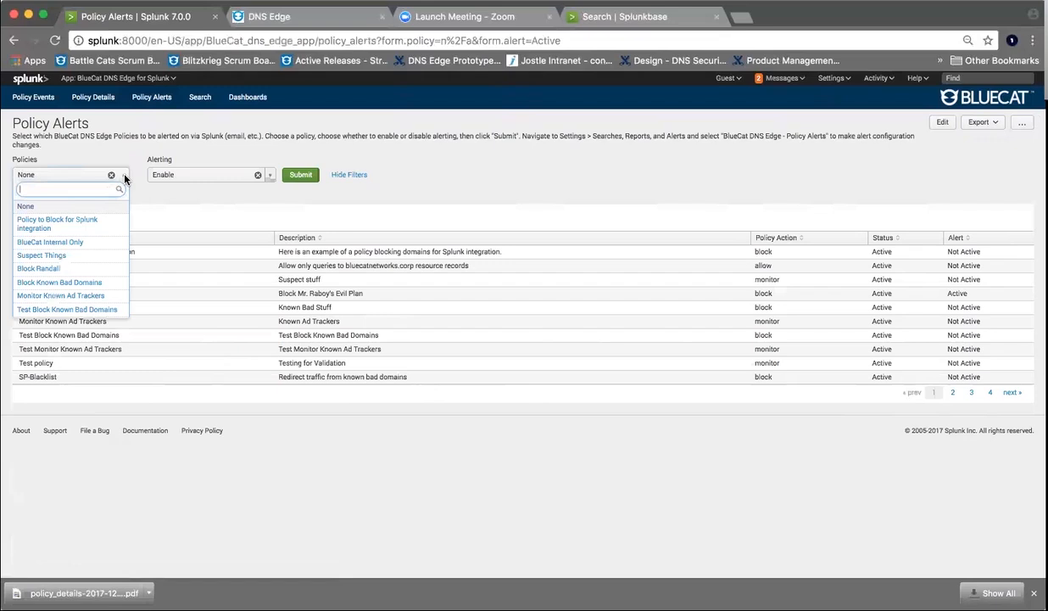
click(141, 177)
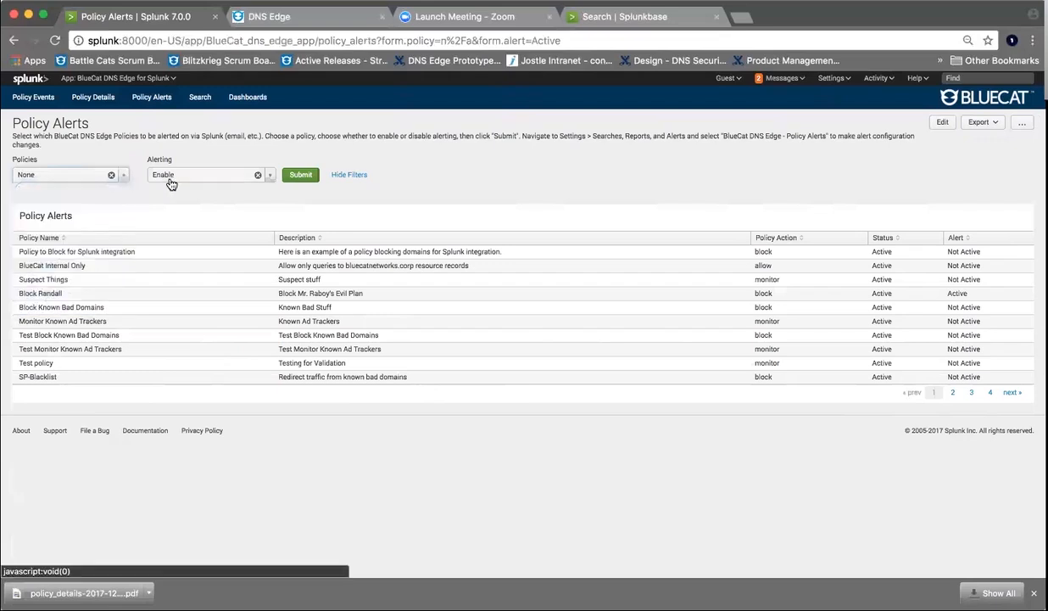
click(170, 181)
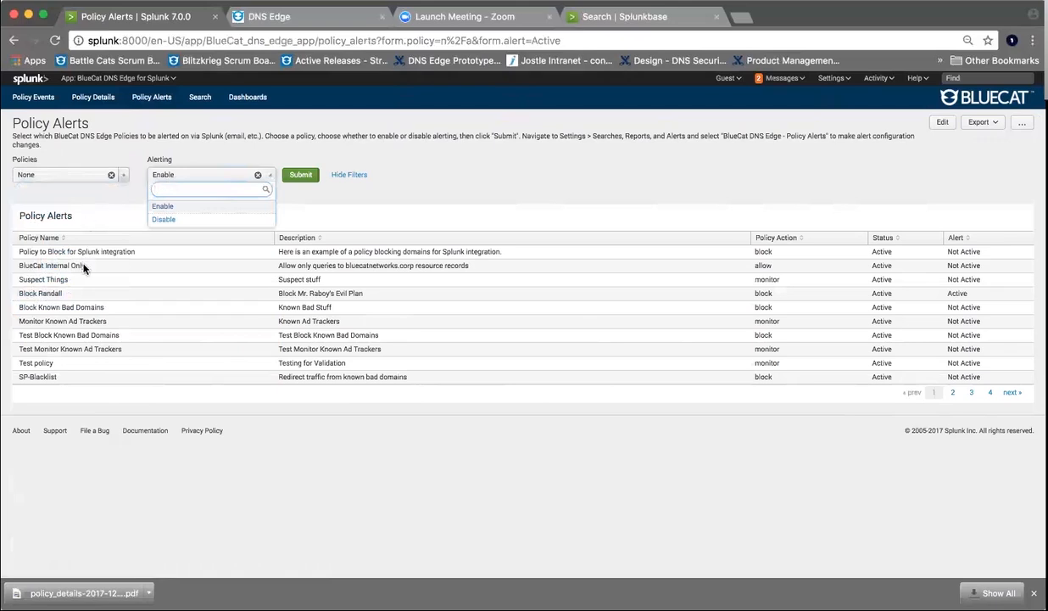
click(67, 295)
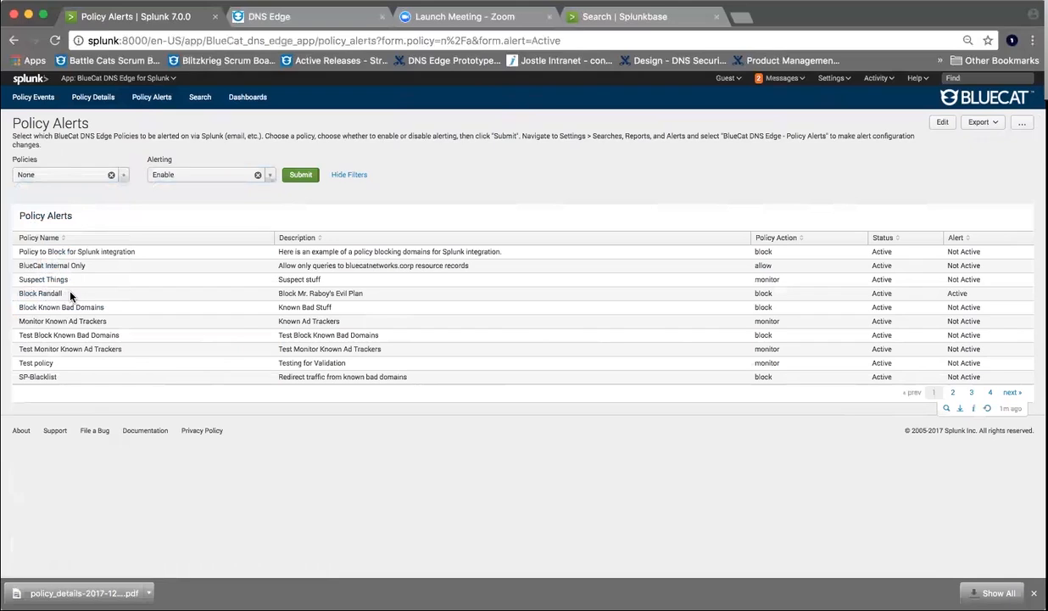
click(119, 176)
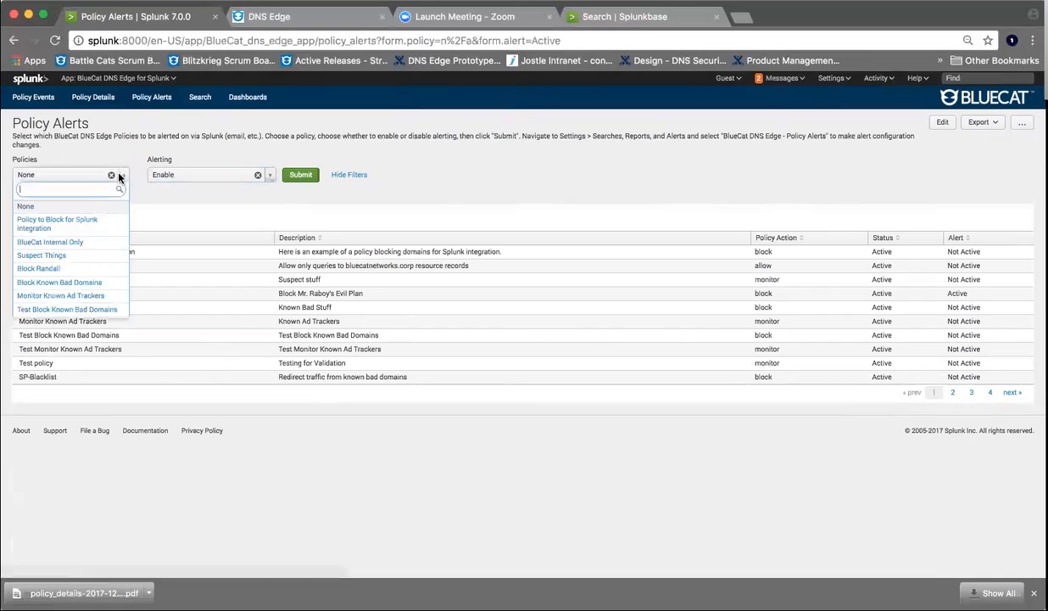
click(82, 269)
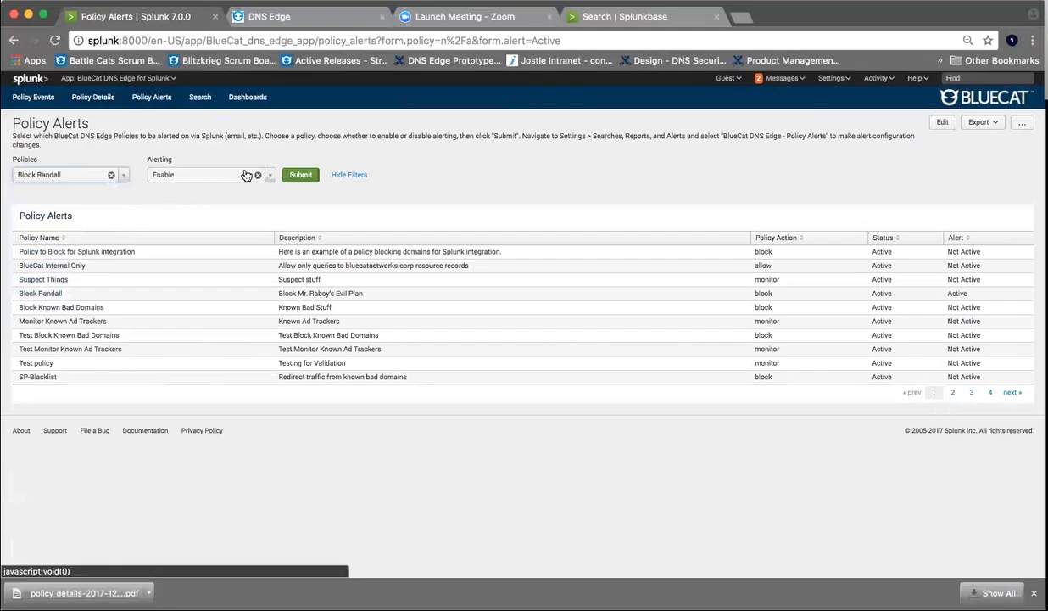
click(295, 178)
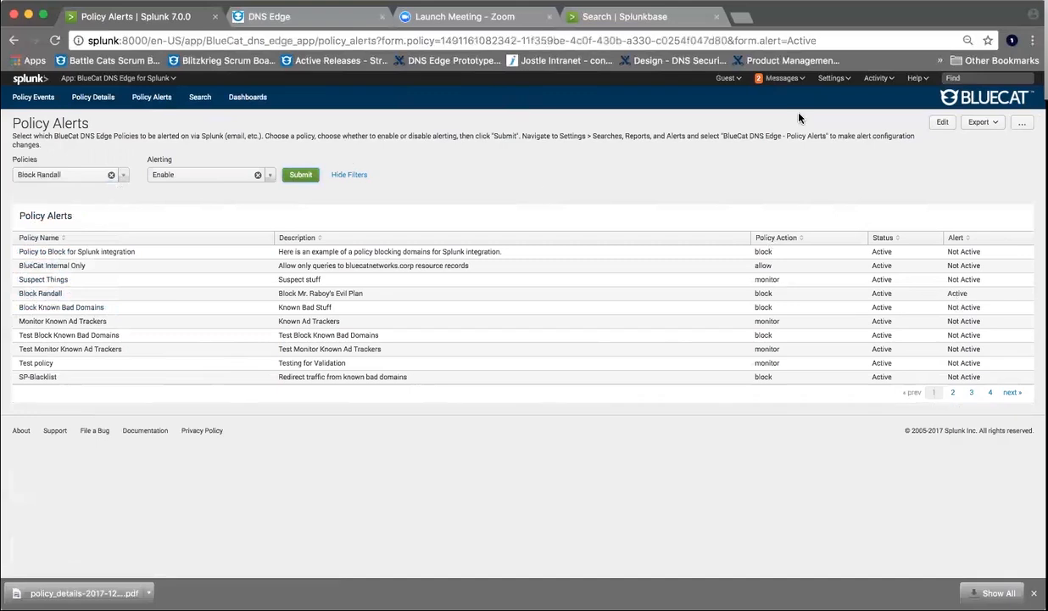
Open the BlueCat DNS Edge - Policy Alerts alert for editing and review its schedule and time range
click(827, 79)
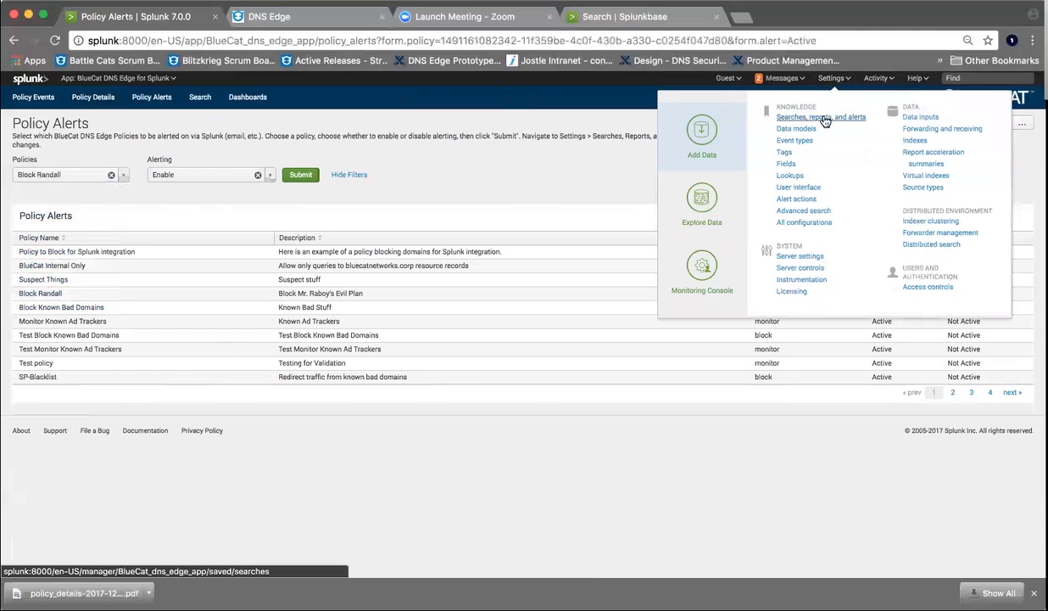
click(824, 119)
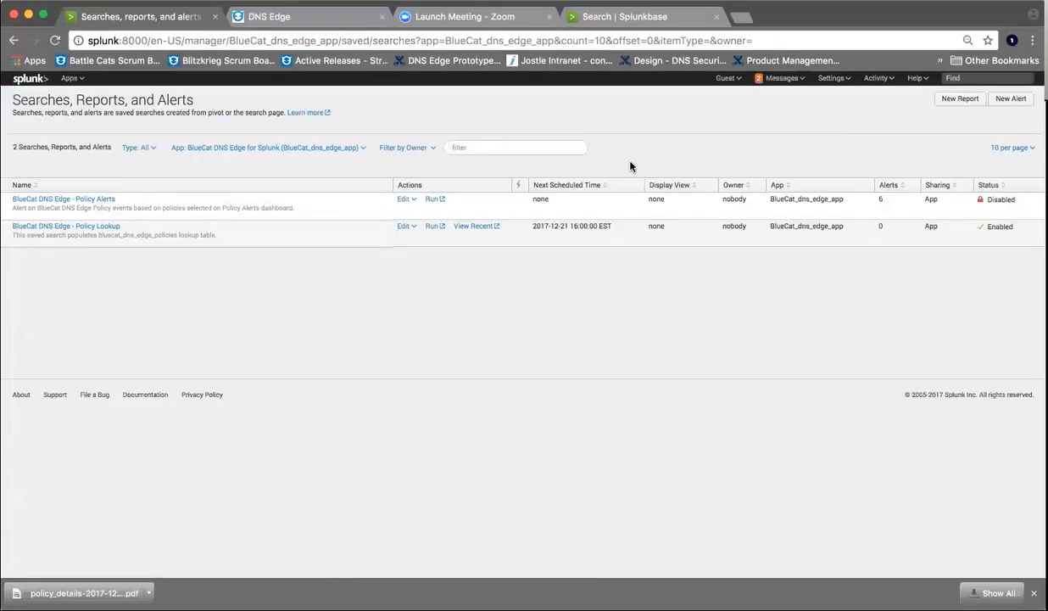
click(75, 199)
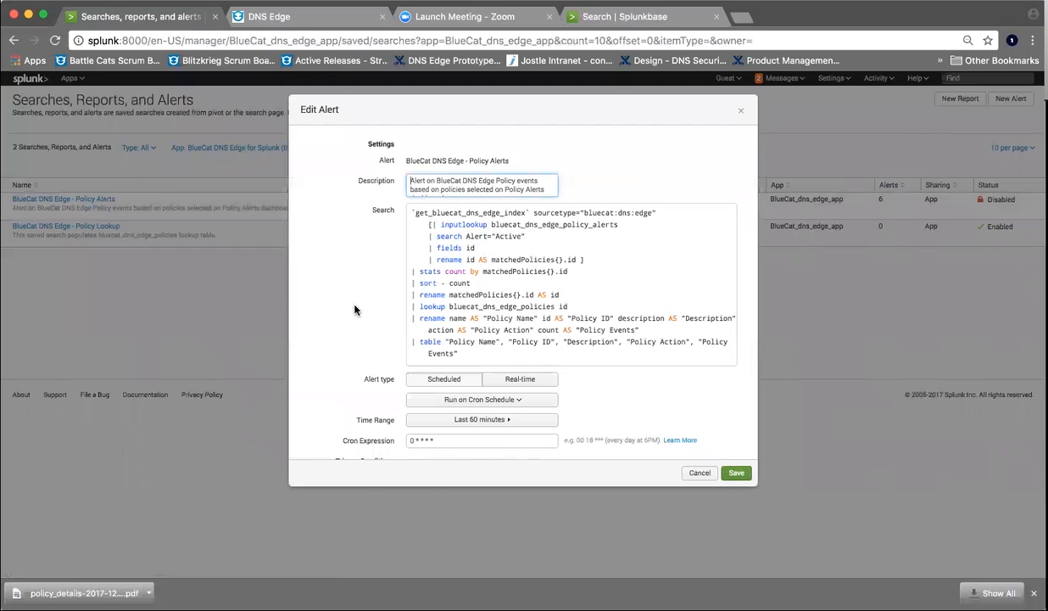
scroll(359, 310, down, 2)
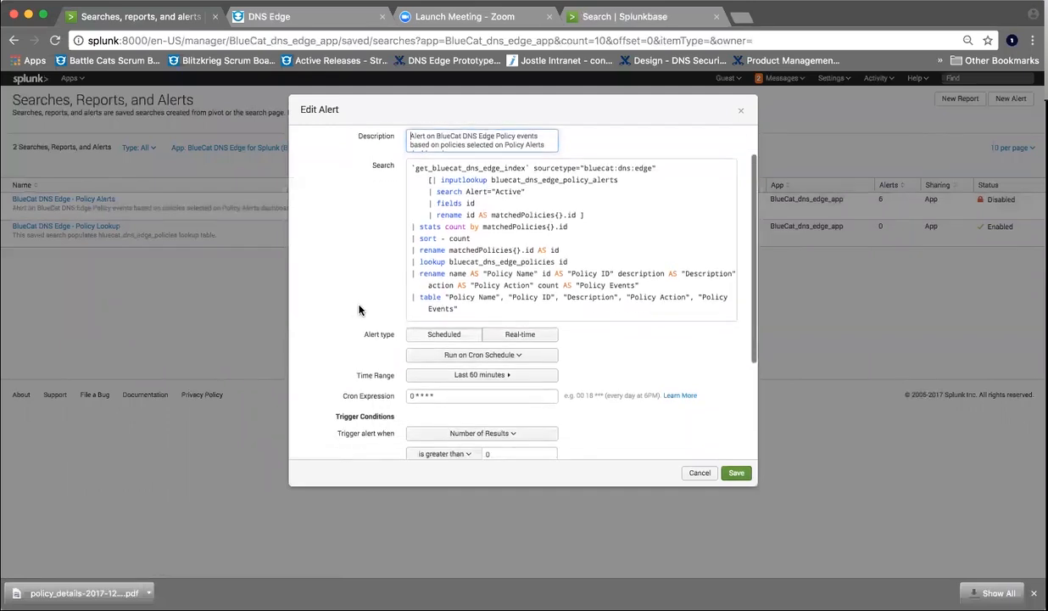
scroll(358, 310, down, 3)
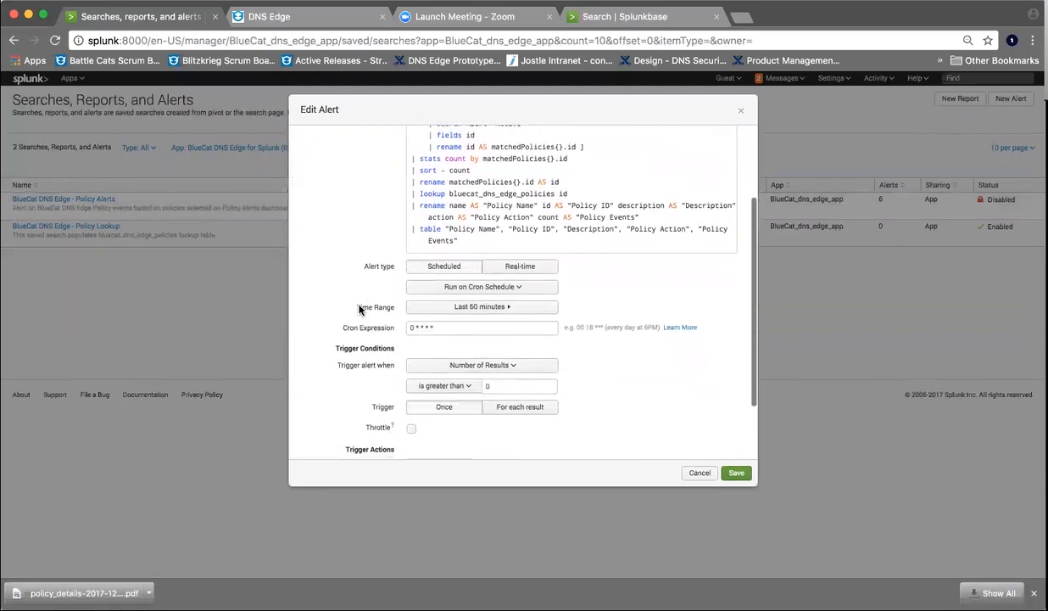
click(458, 288)
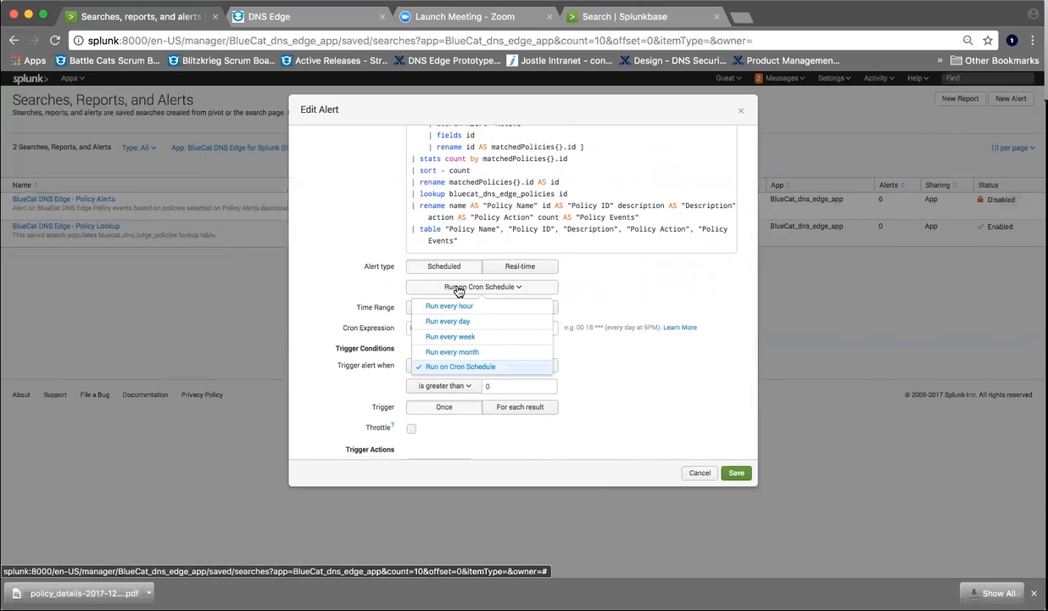
click(363, 284)
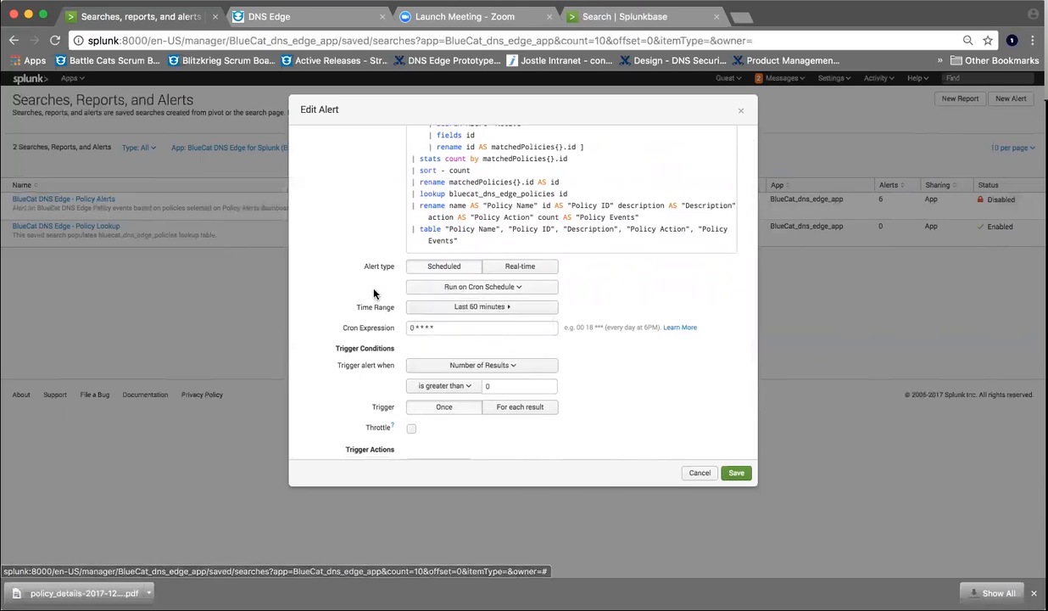
click(417, 310)
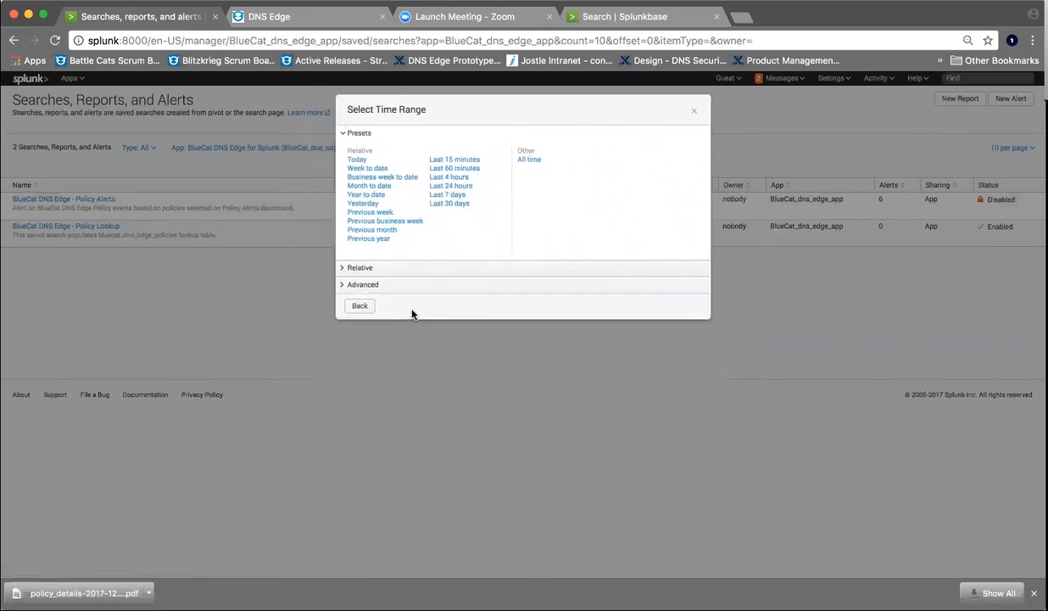
click(361, 307)
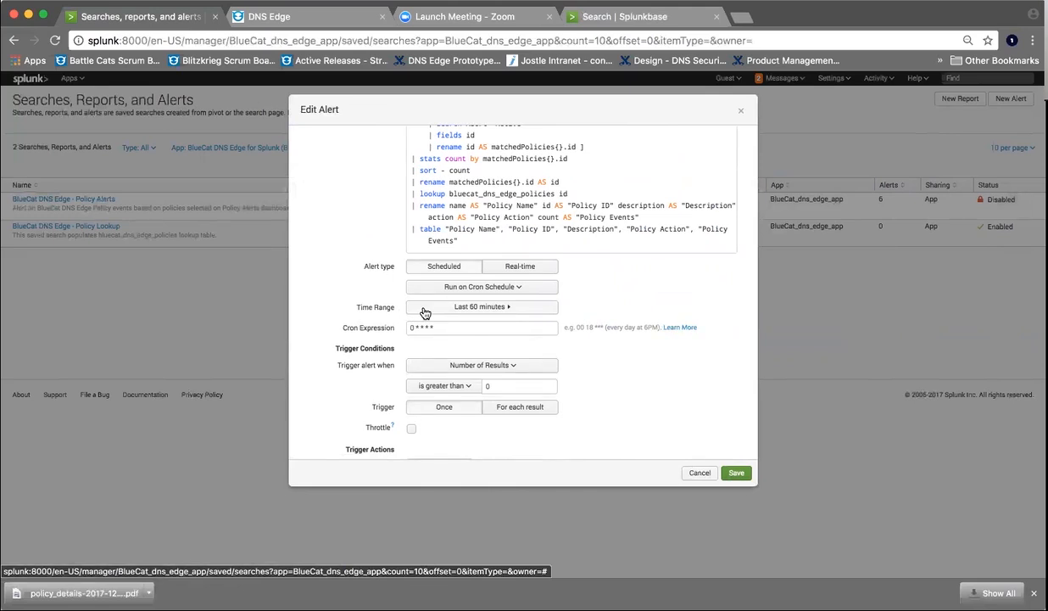
scroll(360, 348, down, 2)
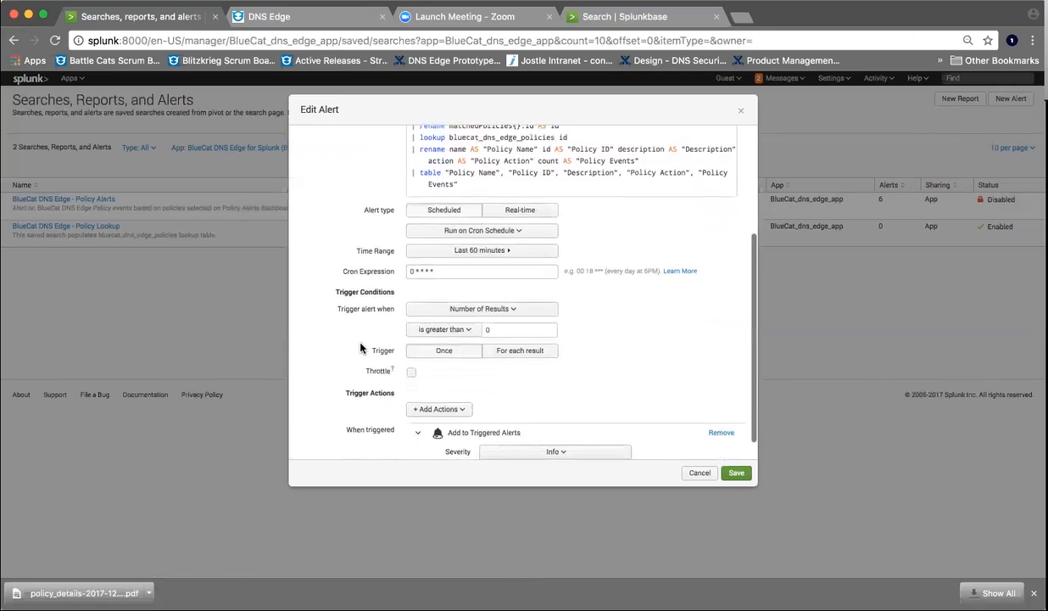
scroll(360, 348, down, 1)
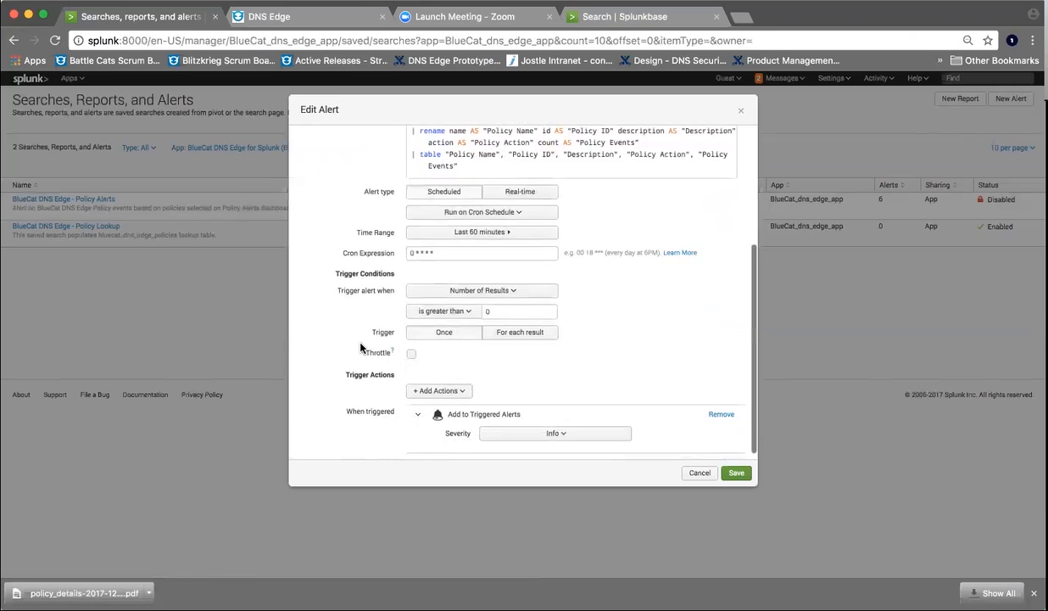
Set the alert to trigger when Number of Results is greater than 100
click(428, 293)
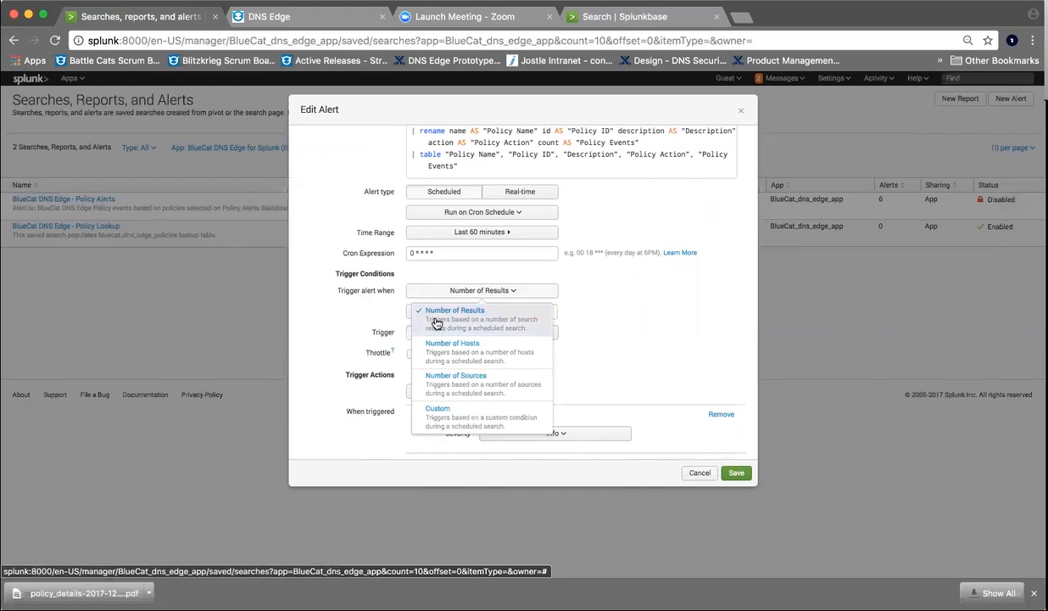
click(437, 323)
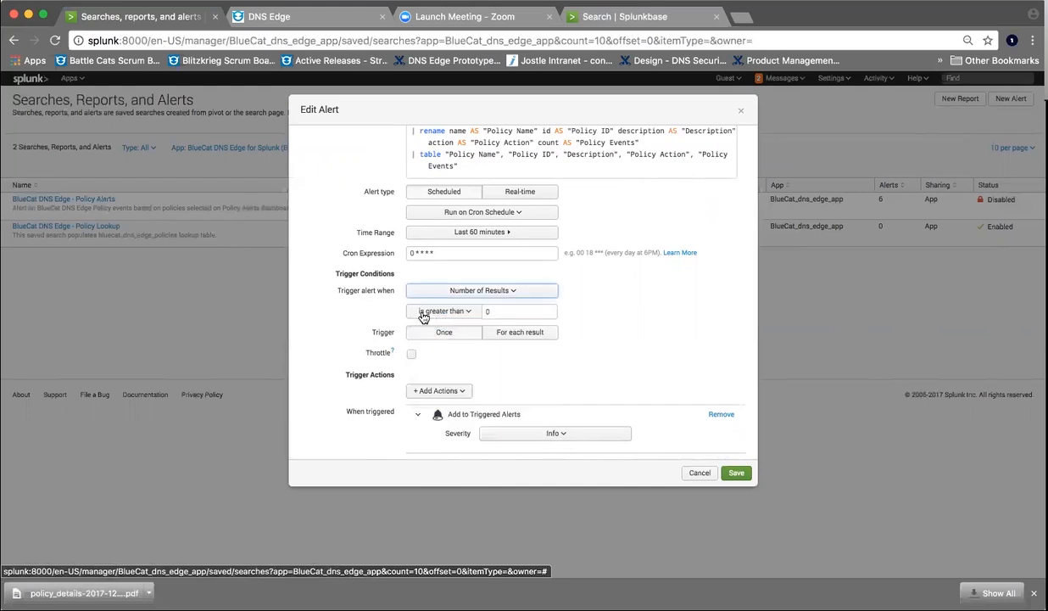
click(504, 312)
key(BackSpace)
text(100)
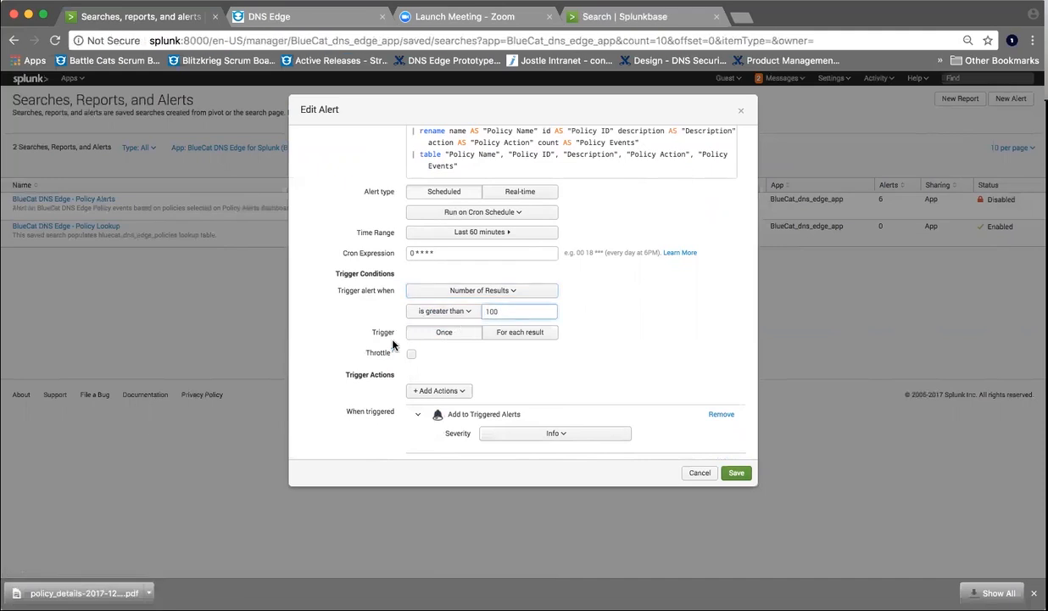
scroll(393, 345, down, 1)
click(434, 389)
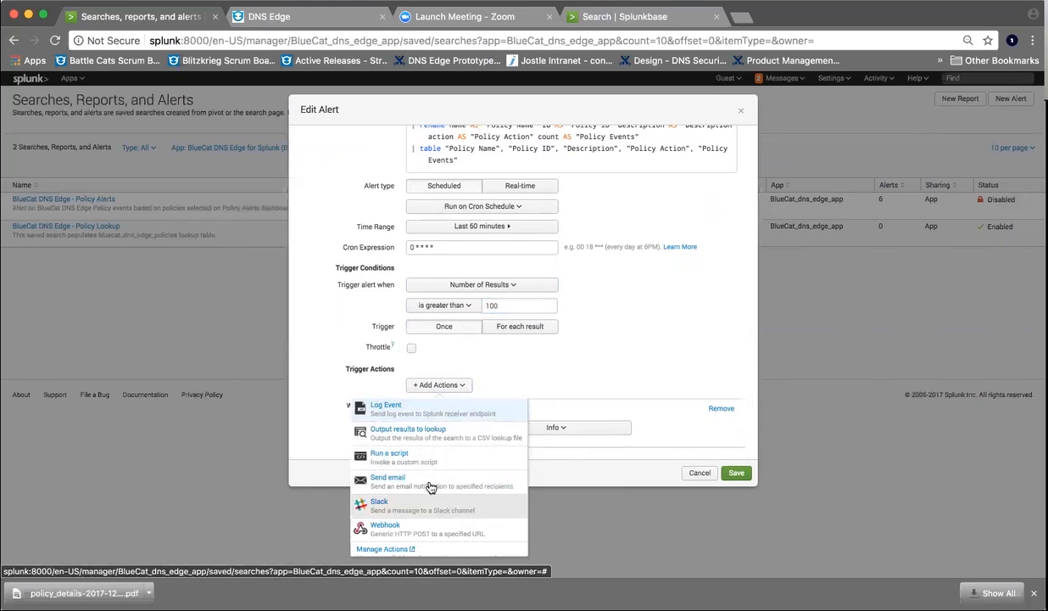
Add a Send email action addressed to the recipient's e-mail address and save the alert
click(509, 378)
click(461, 382)
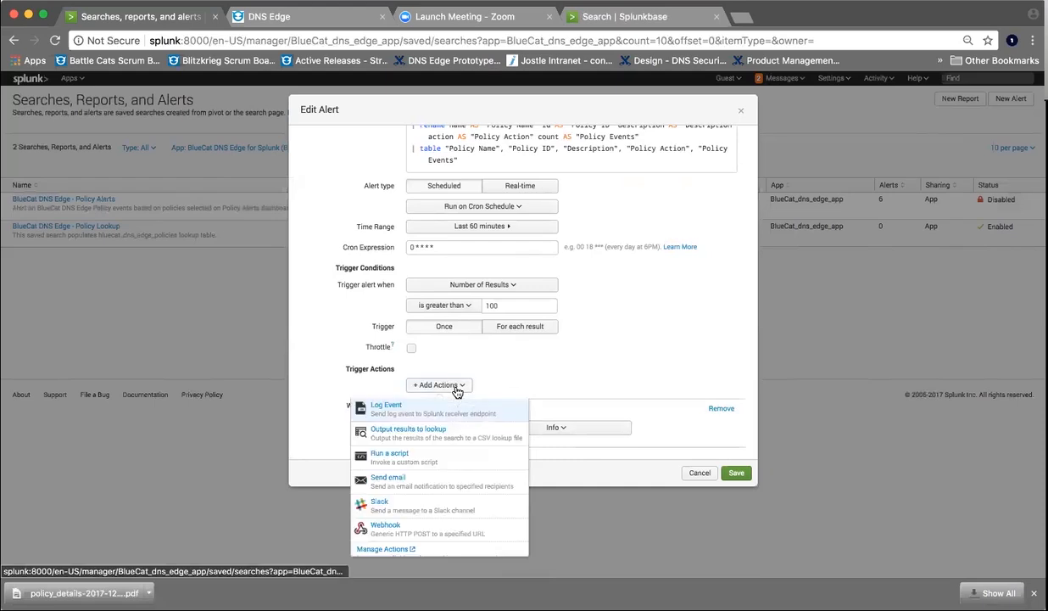
click(421, 478)
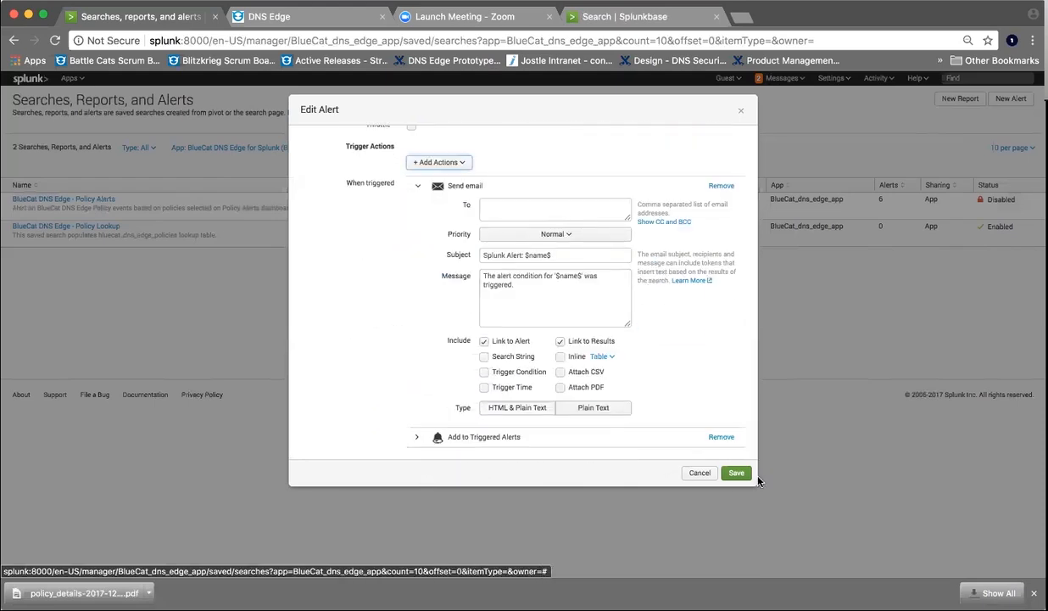
click(532, 205)
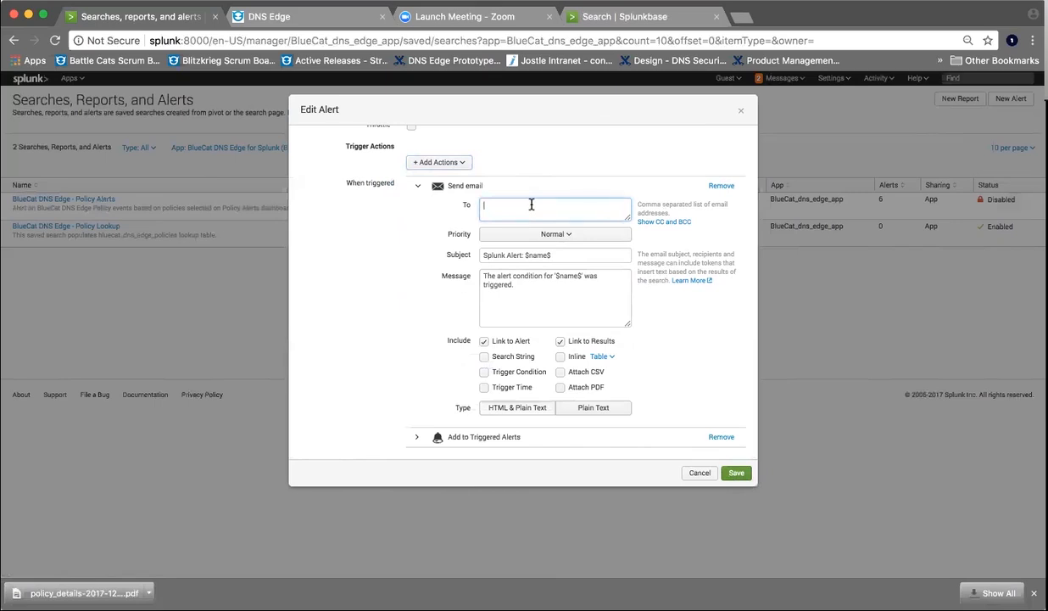
text(pgarrido)
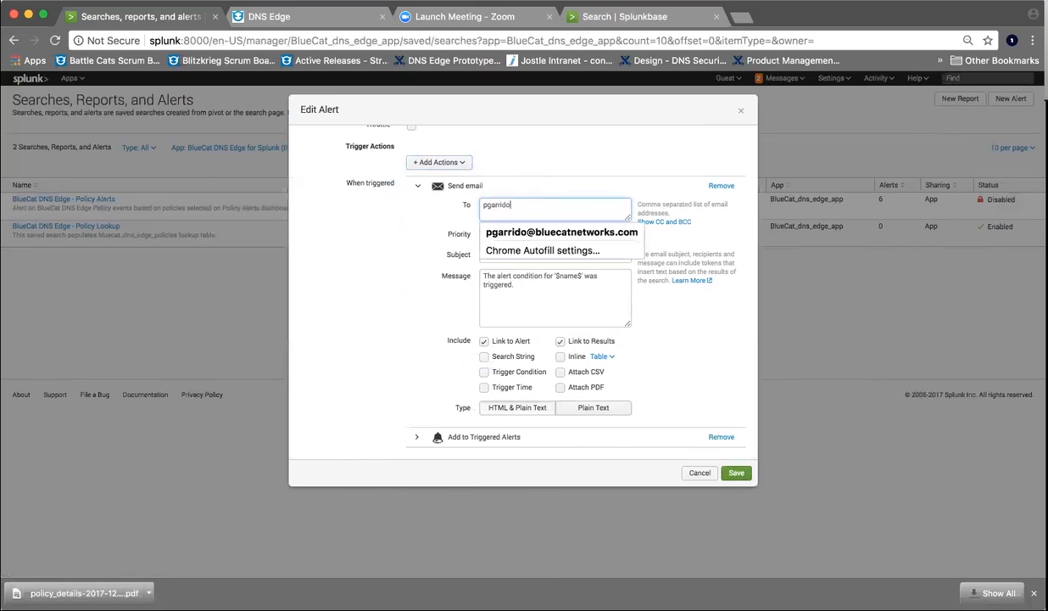
click(513, 232)
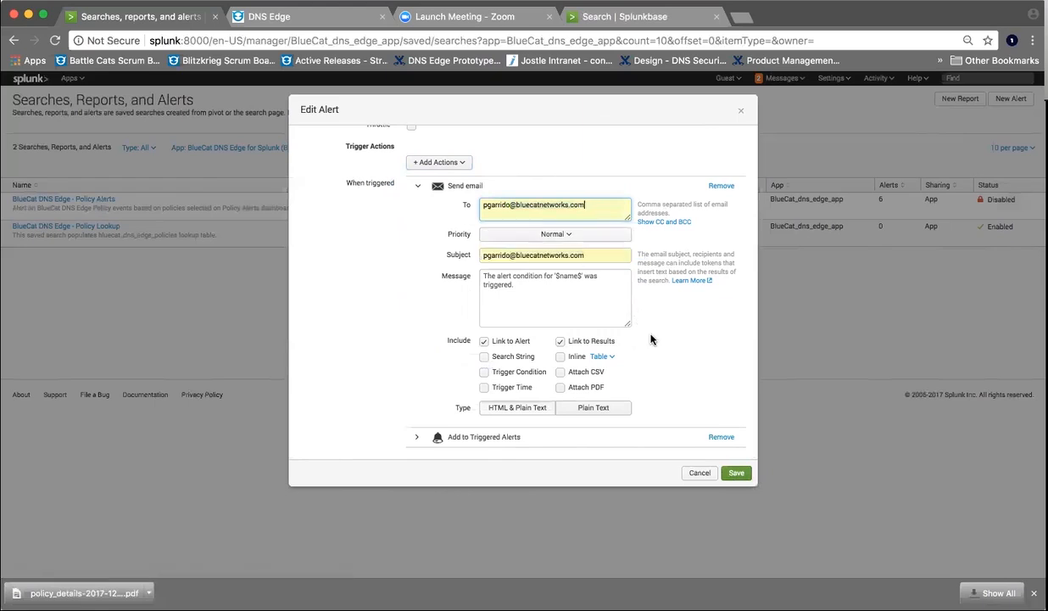
click(734, 473)
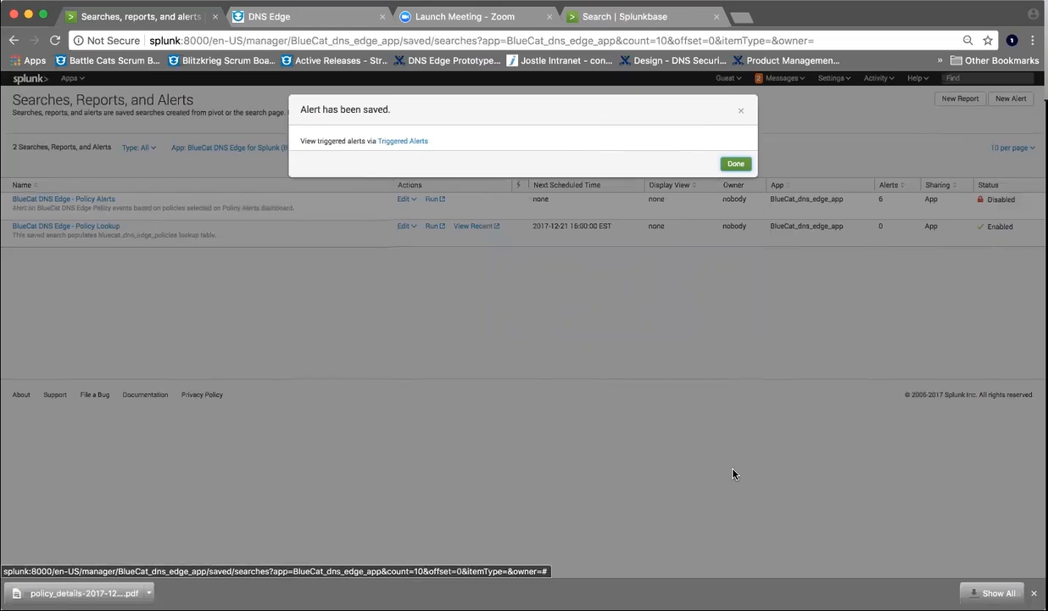
Dismiss the save confirmation and go to the BlueCat DNS Edge for Splunk Search page
click(735, 164)
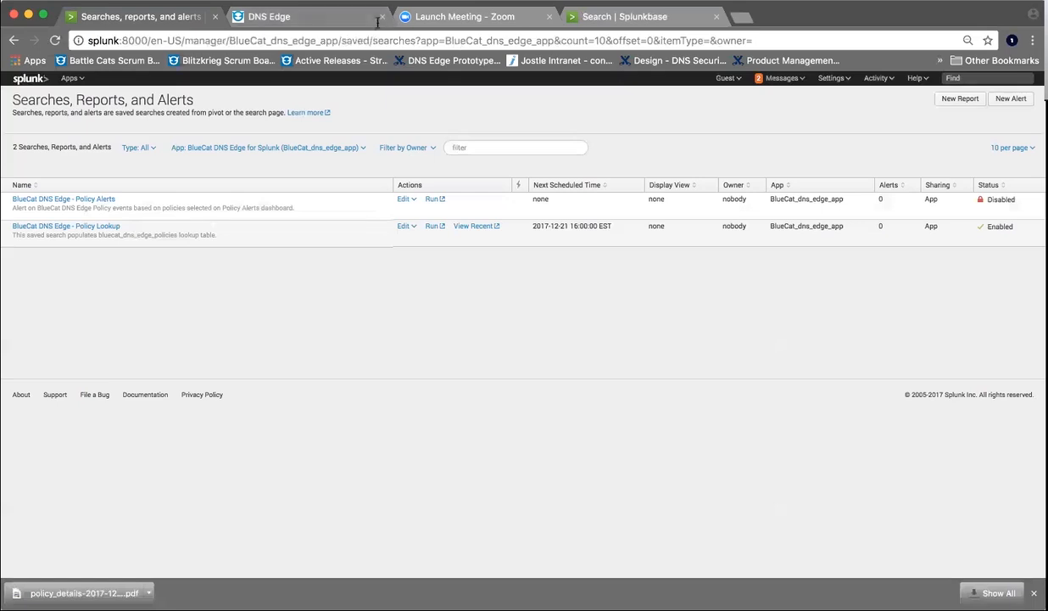
click(72, 79)
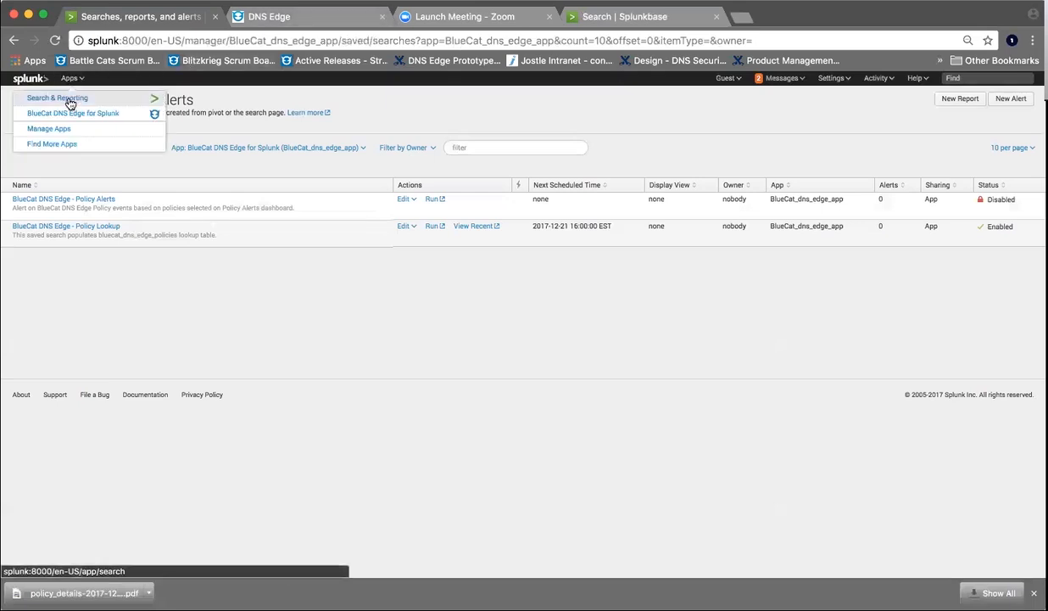
click(71, 112)
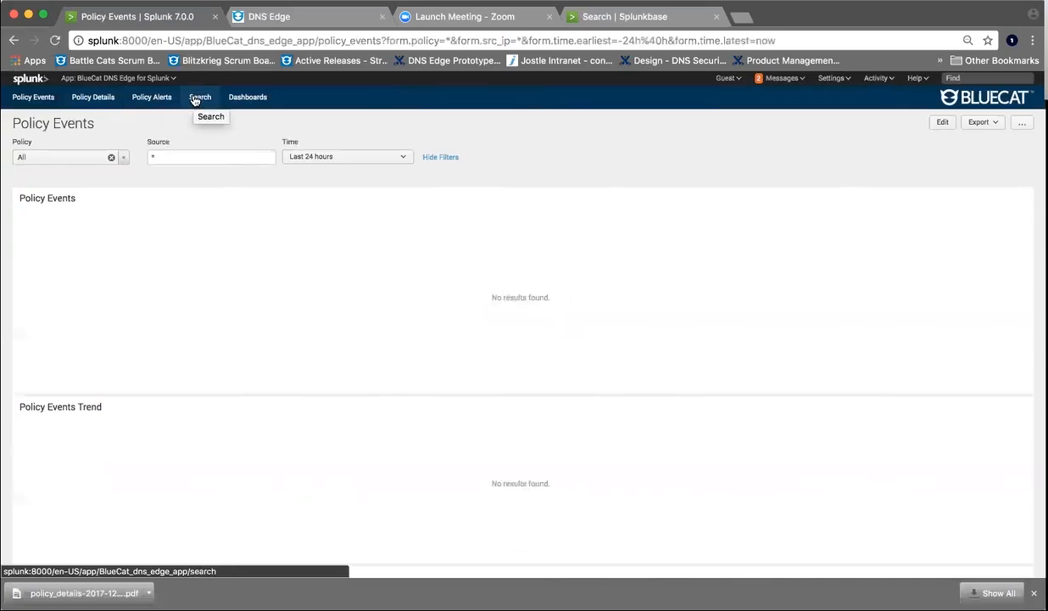
click(194, 100)
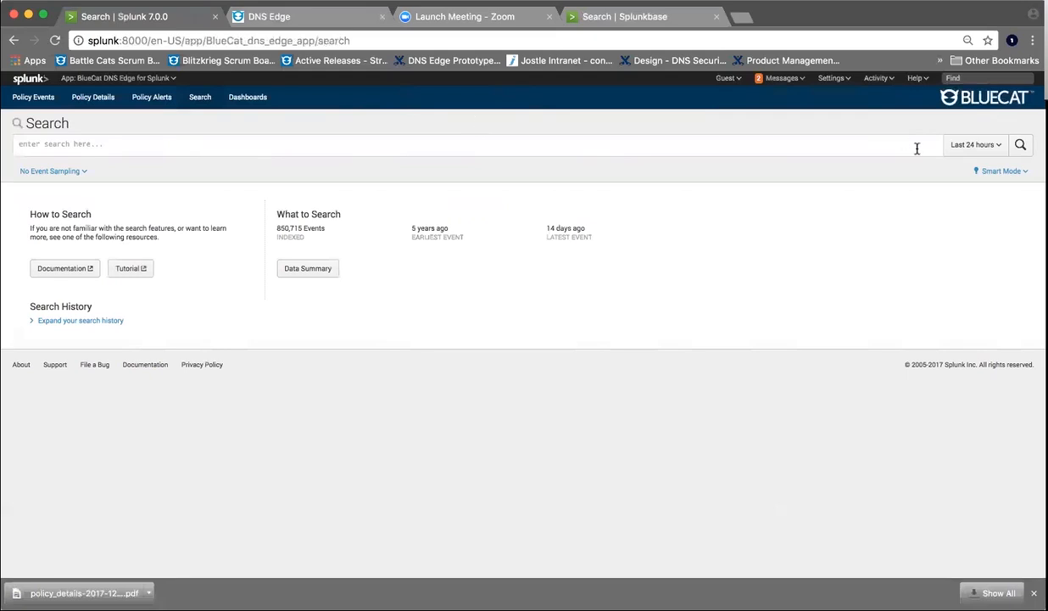
Run a search for 'policy' over the Month to date time range
click(954, 150)
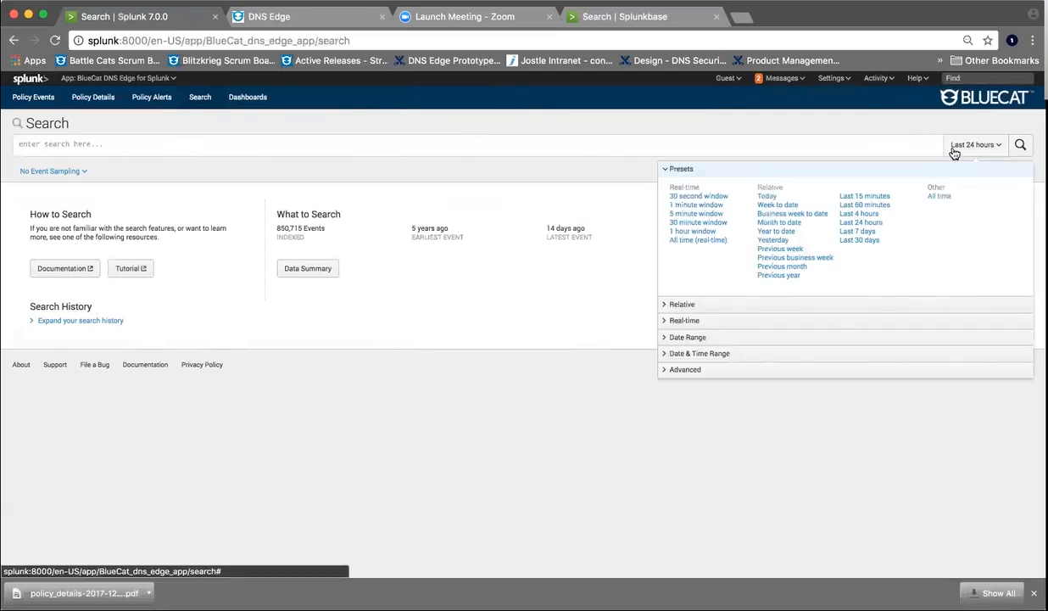
click(790, 223)
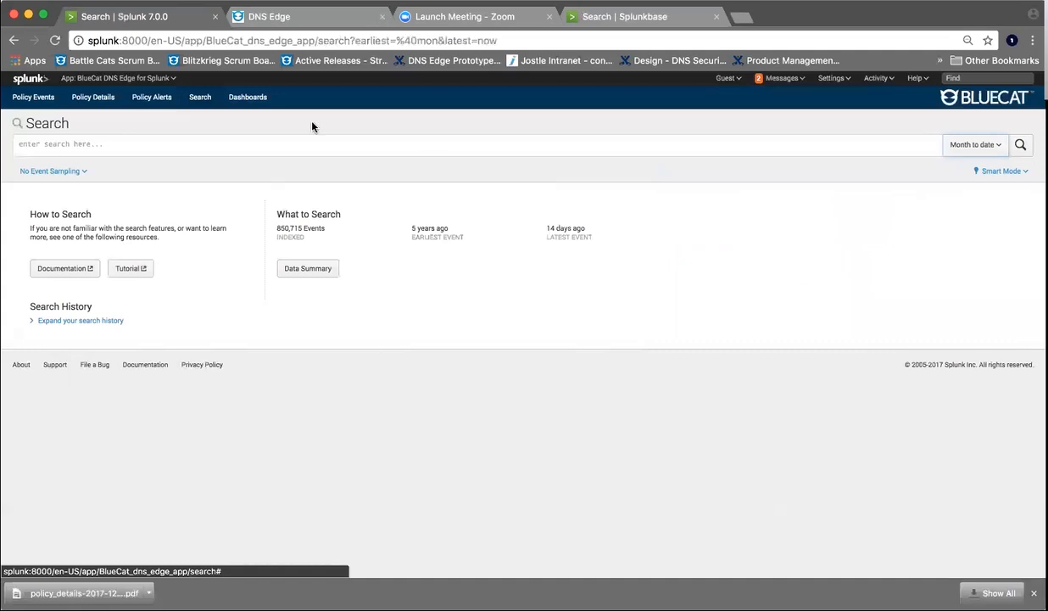
click(297, 145)
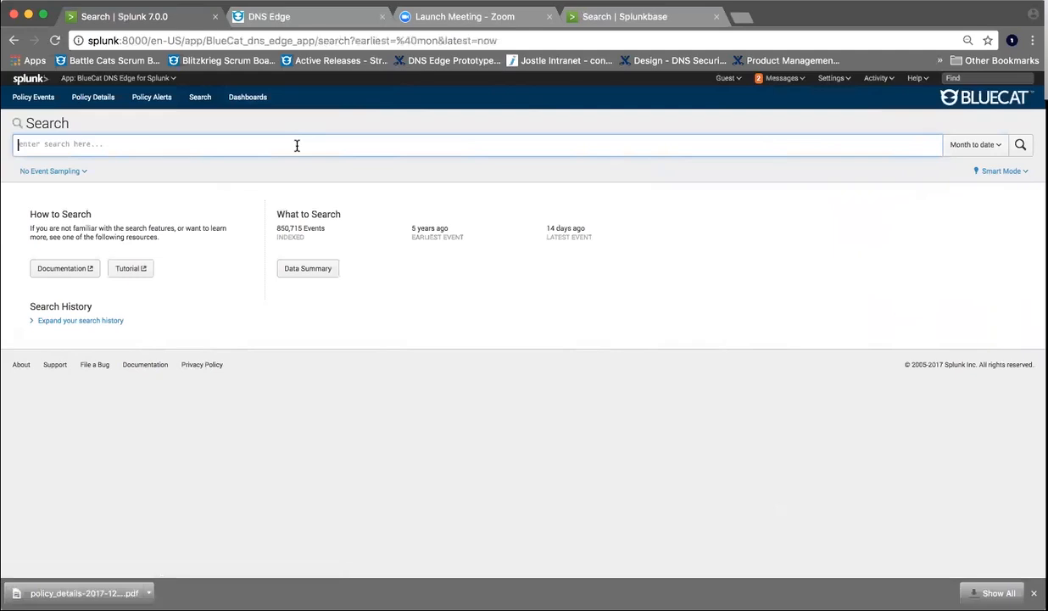
text(policu)
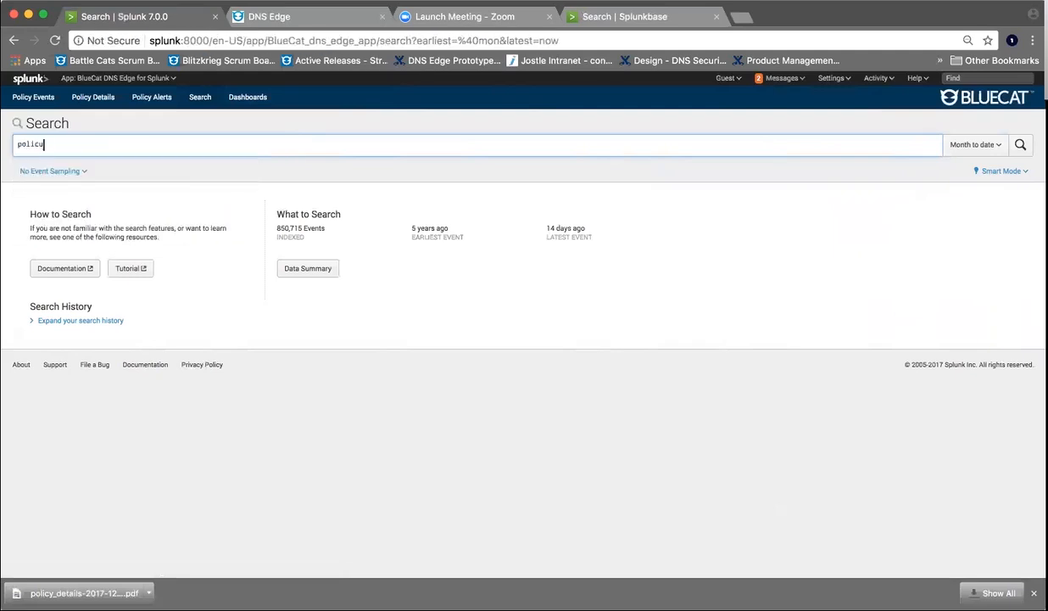
key(BackSpace)
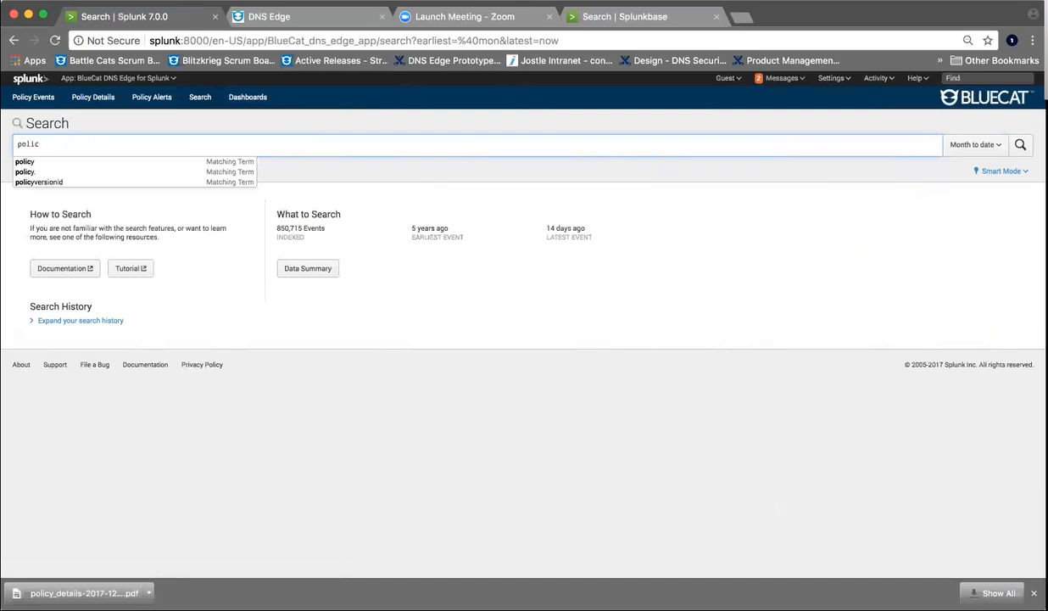
click(240, 162)
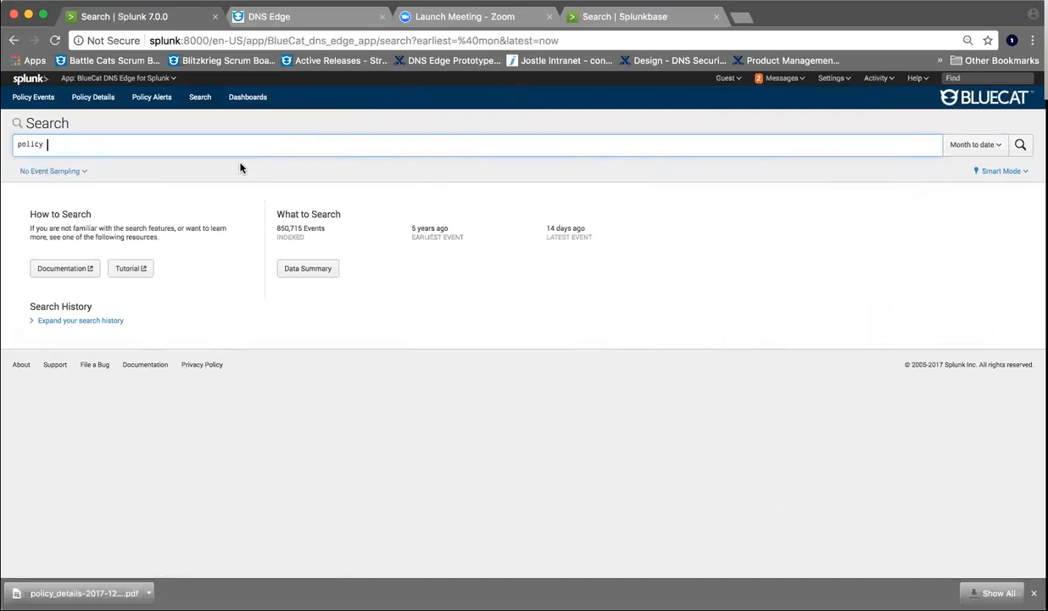
key(Return)
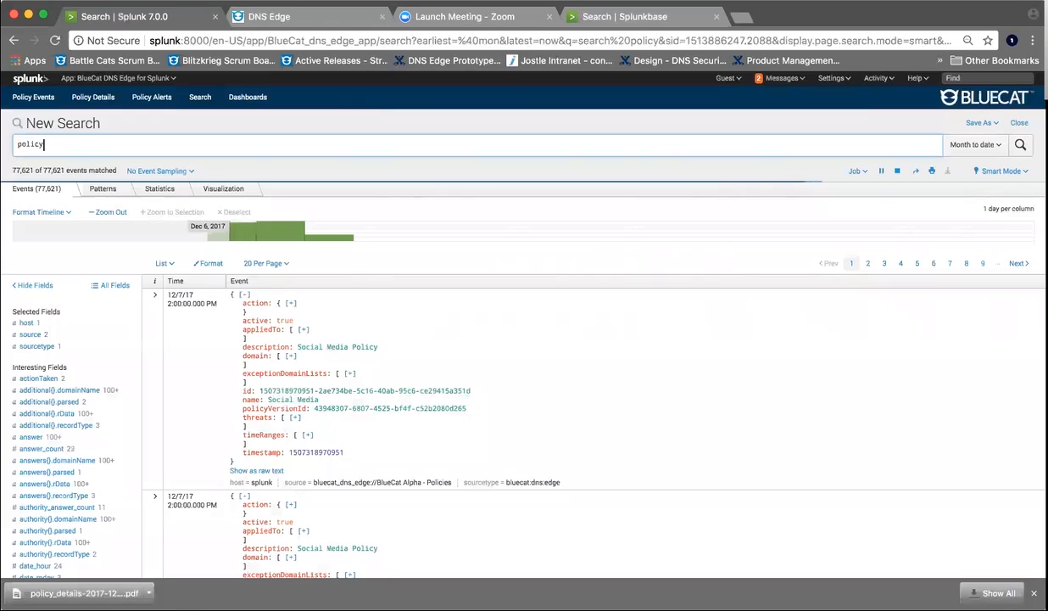
Add the event's description value 'Social Media Policy' to the search as a filter
mouse_move(310, 234)
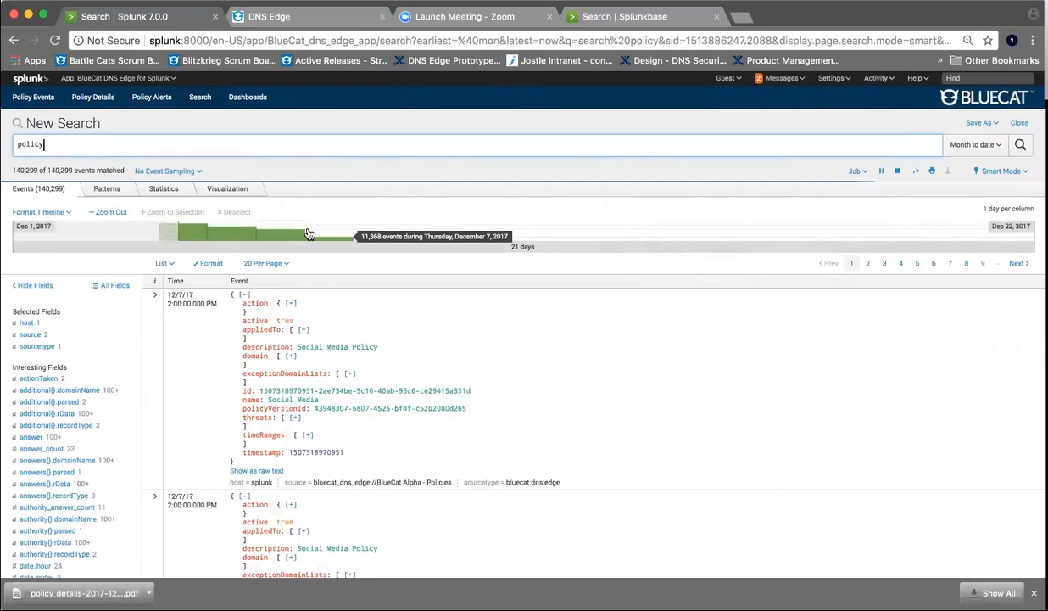
scroll(452, 371, down, 1)
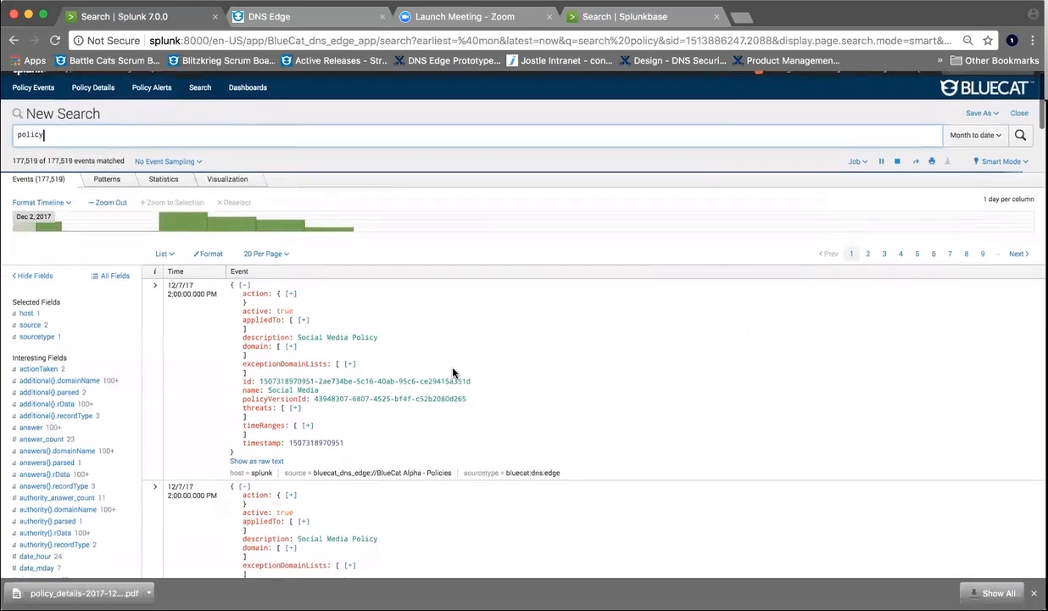
scroll(452, 372, down, 2)
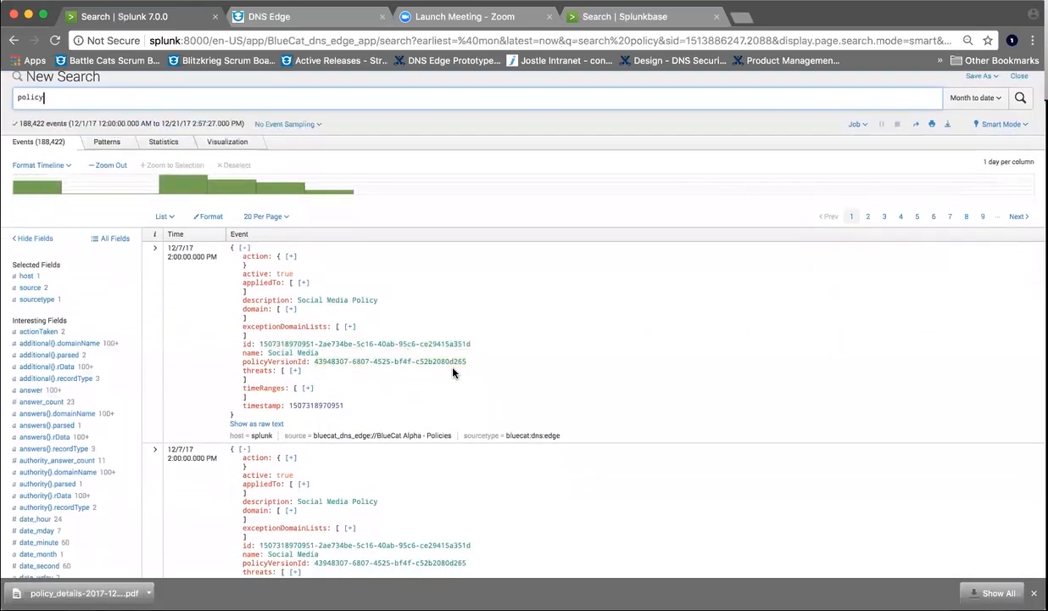
scroll(453, 371, down, 2)
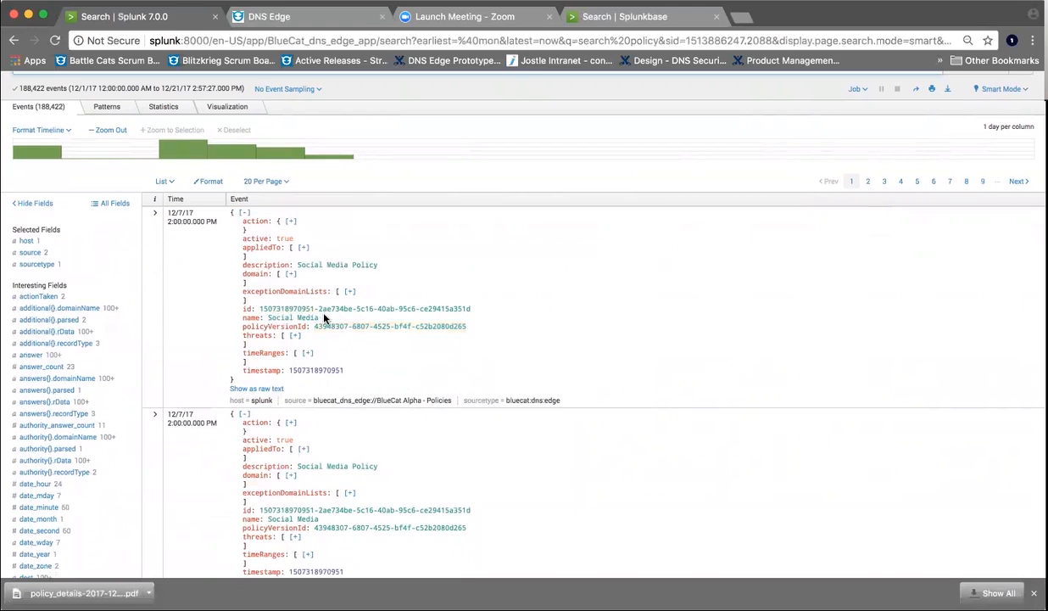
click(321, 264)
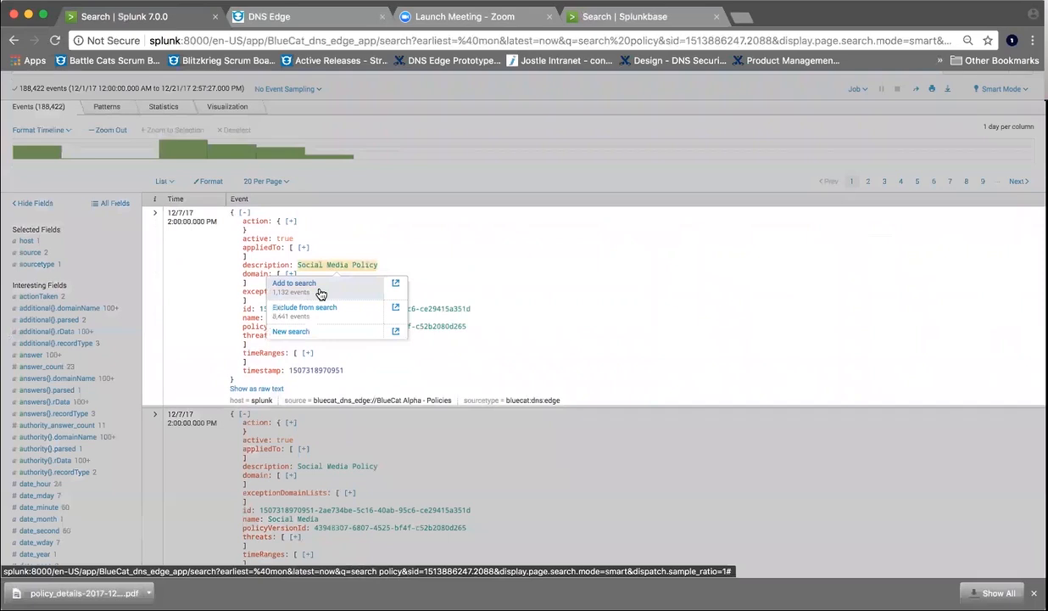
click(321, 294)
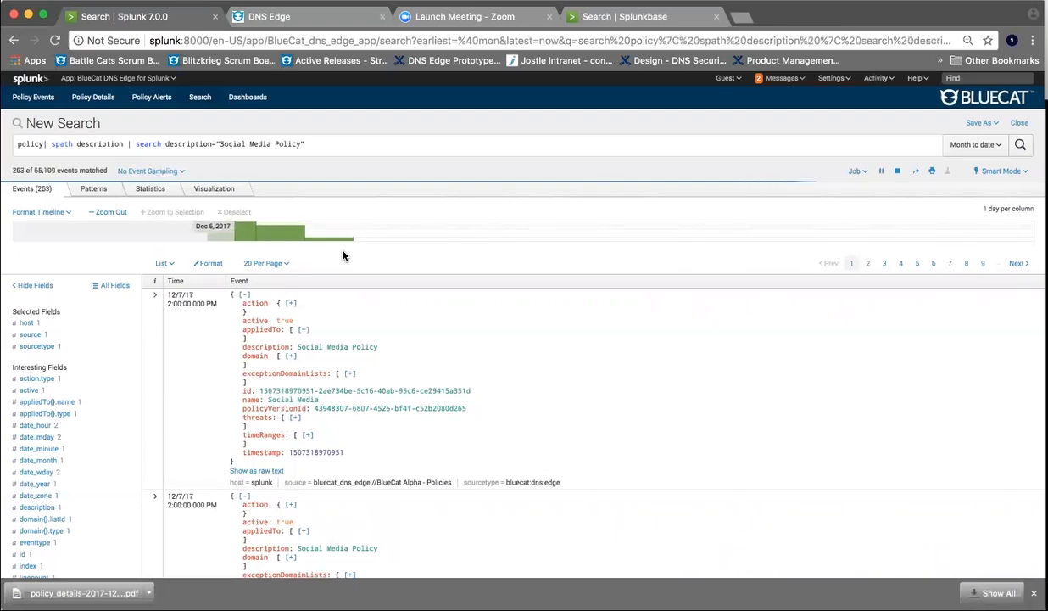
scroll(344, 350, down, 2)
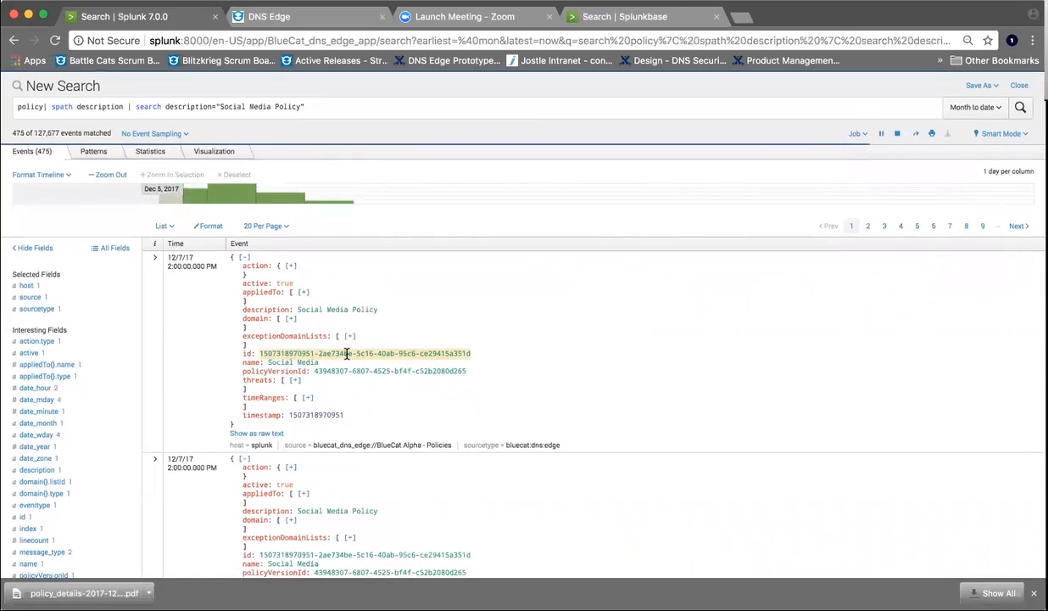
scroll(346, 353, up, 2)
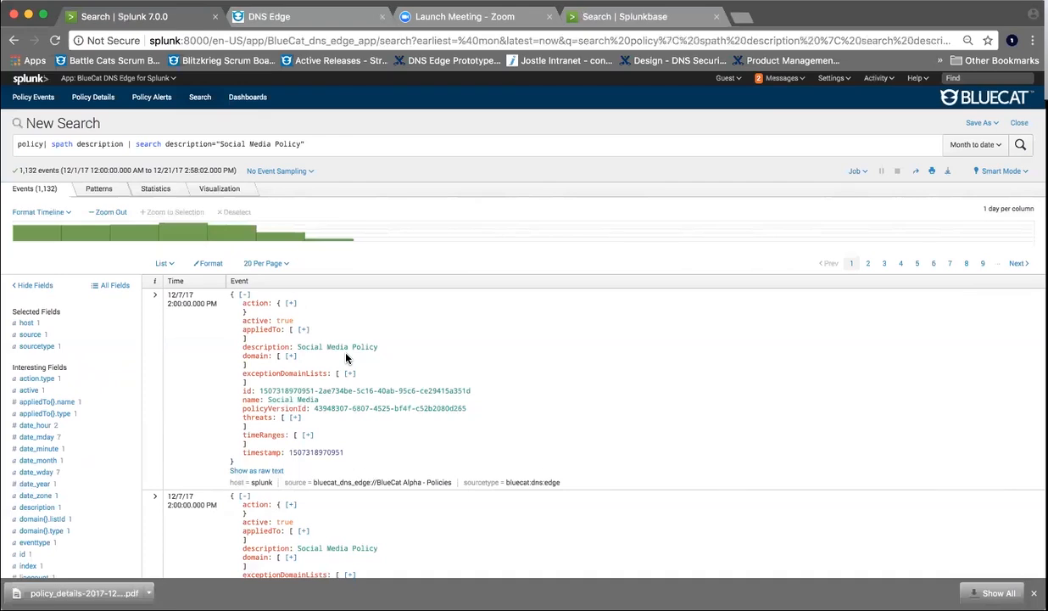
scroll(316, 393, down, 2)
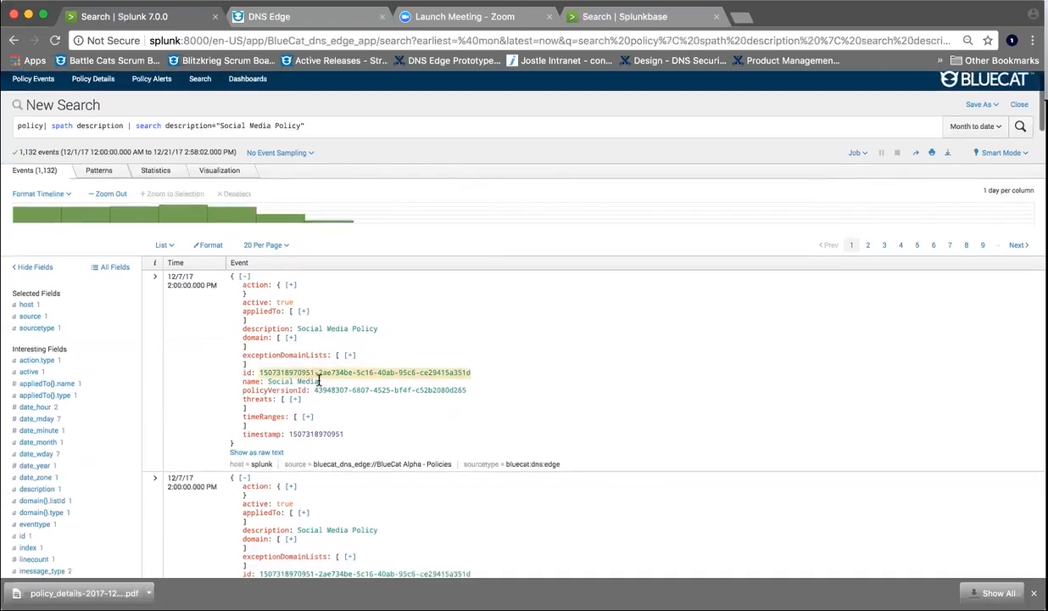
scroll(315, 393, down, 2)
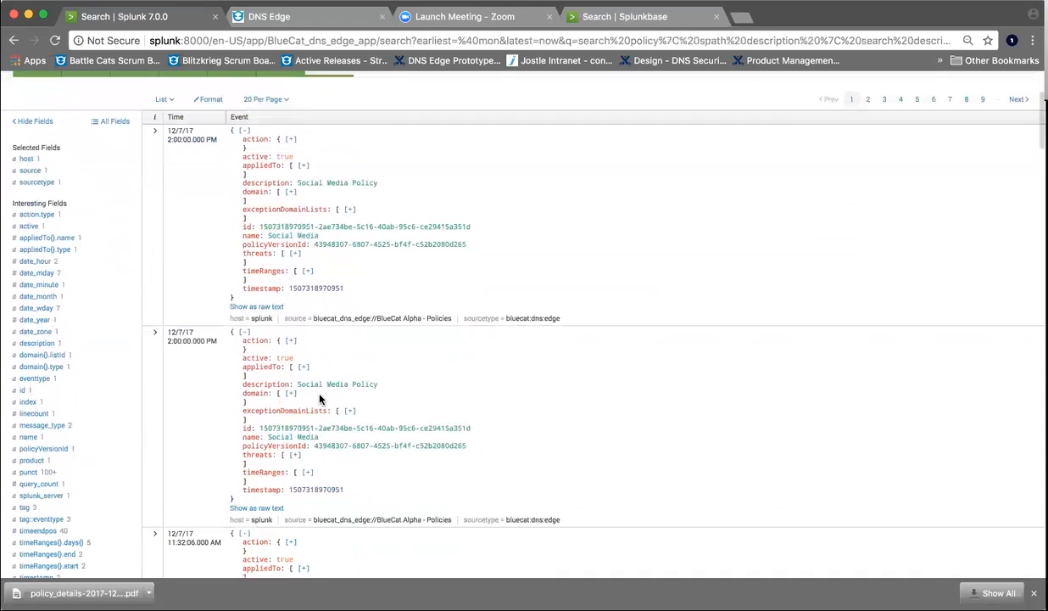
scroll(330, 417, down, 2)
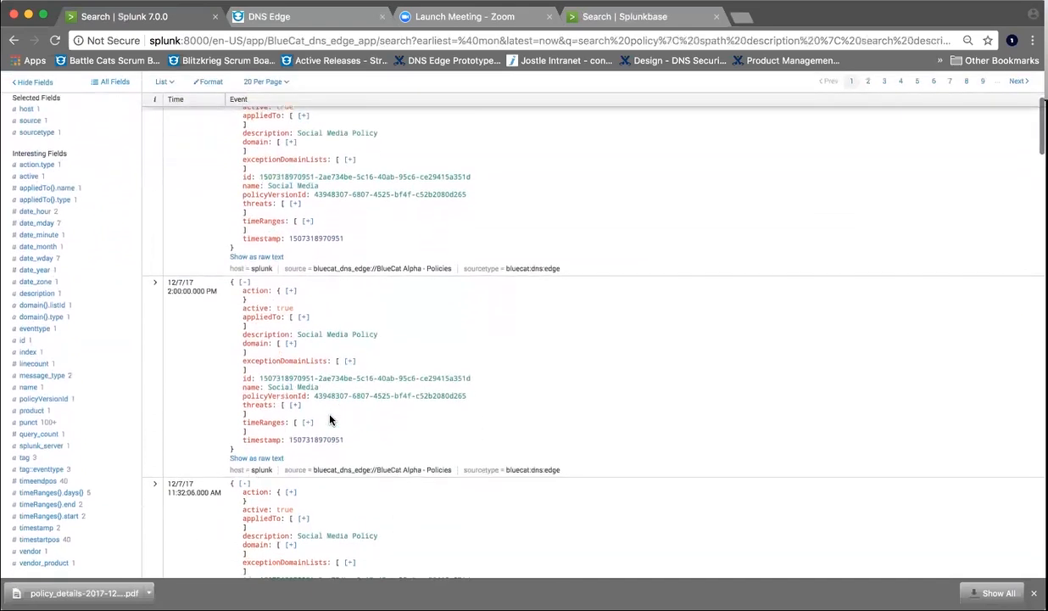
click(323, 436)
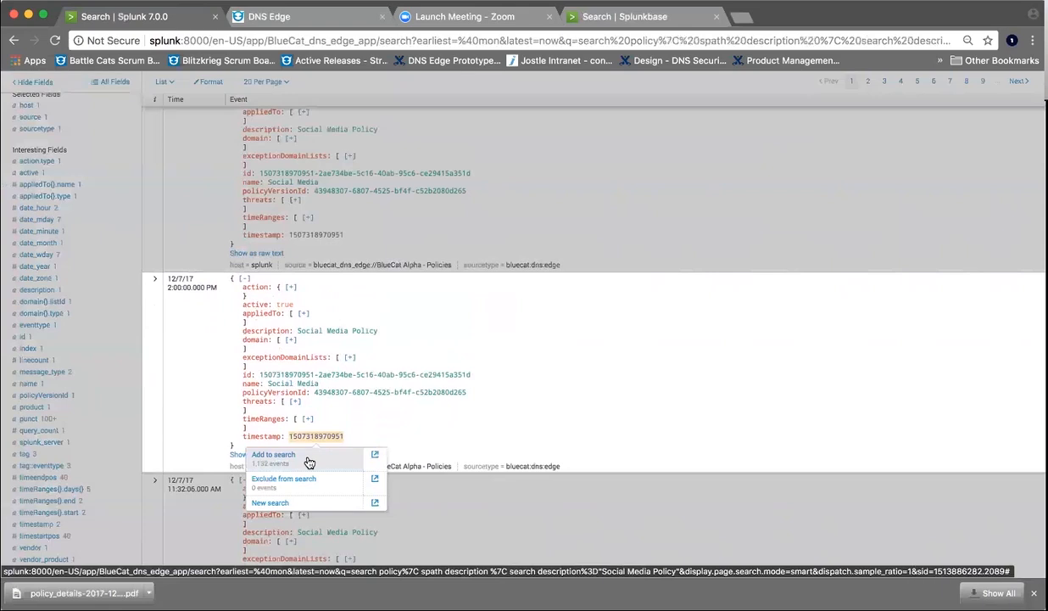
click(309, 460)
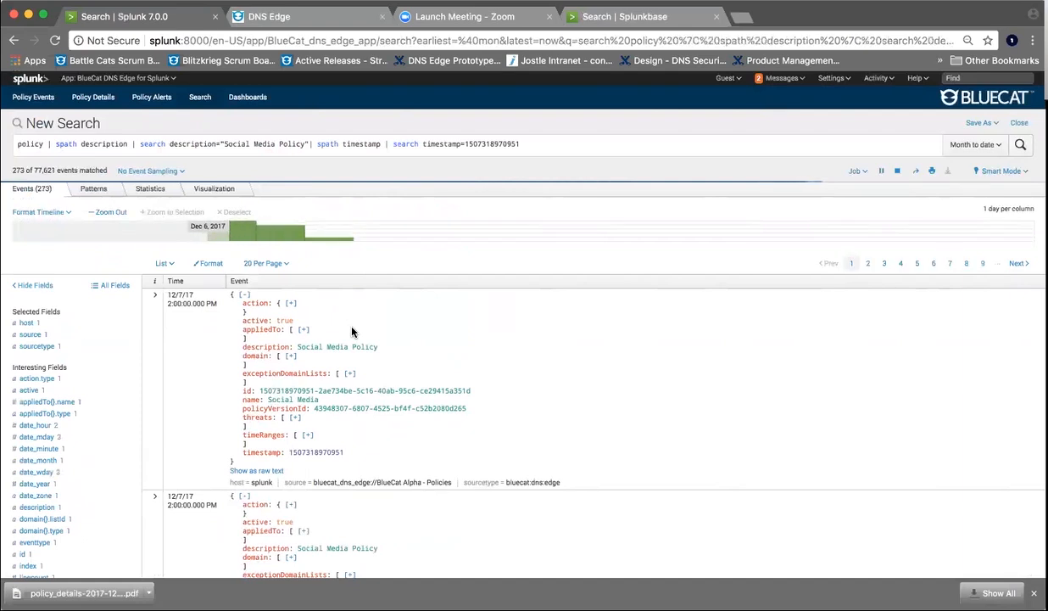
Scroll down through the filtered Social Media Policy results
scroll(353, 332, down, 5)
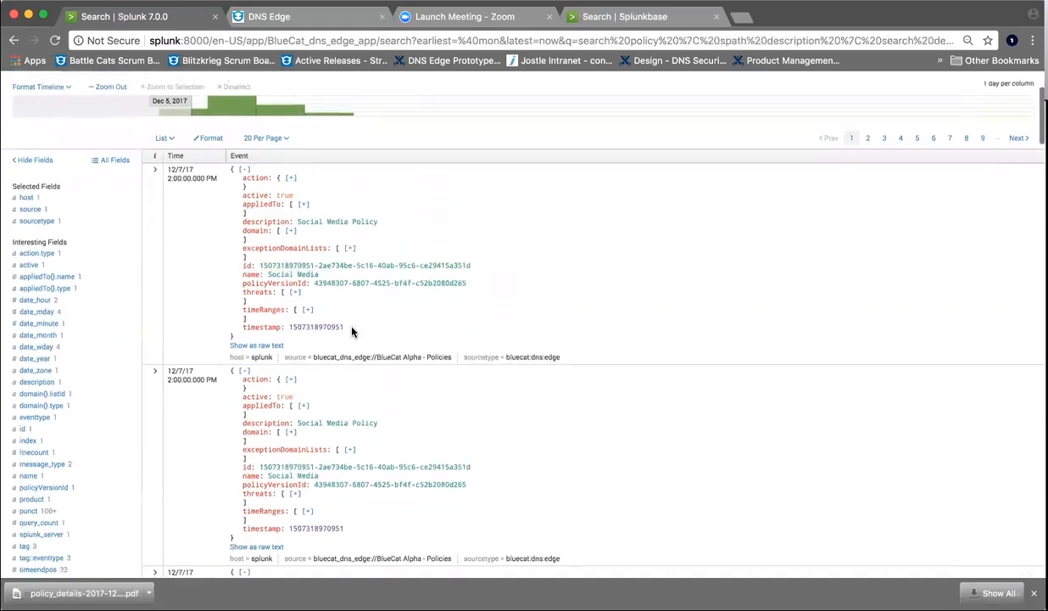
scroll(353, 332, down, 5)
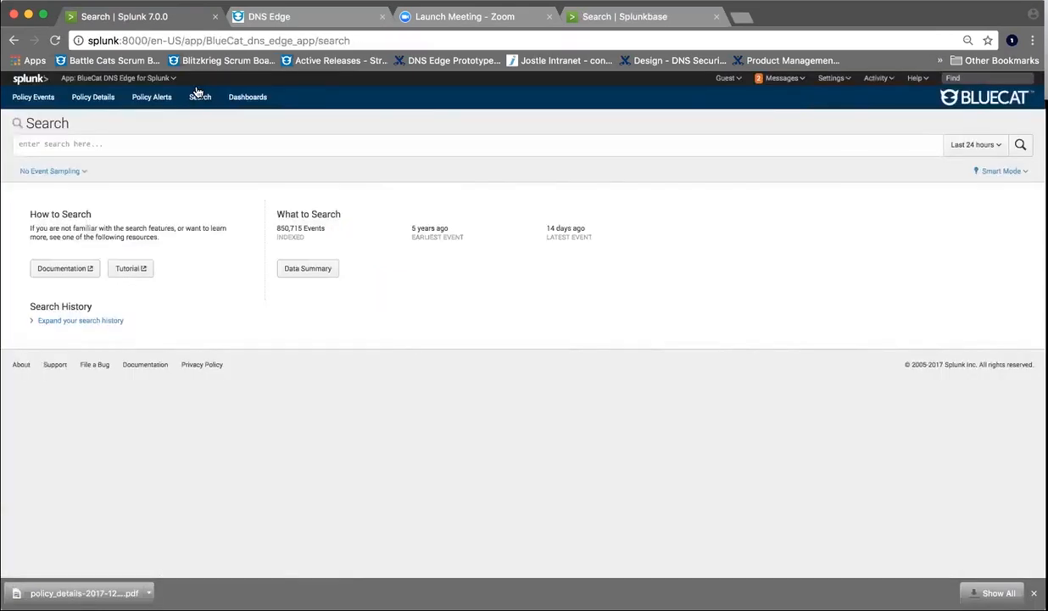
Open the app's Dashboards list and expand the Policy Alerts dashboard's details
click(238, 101)
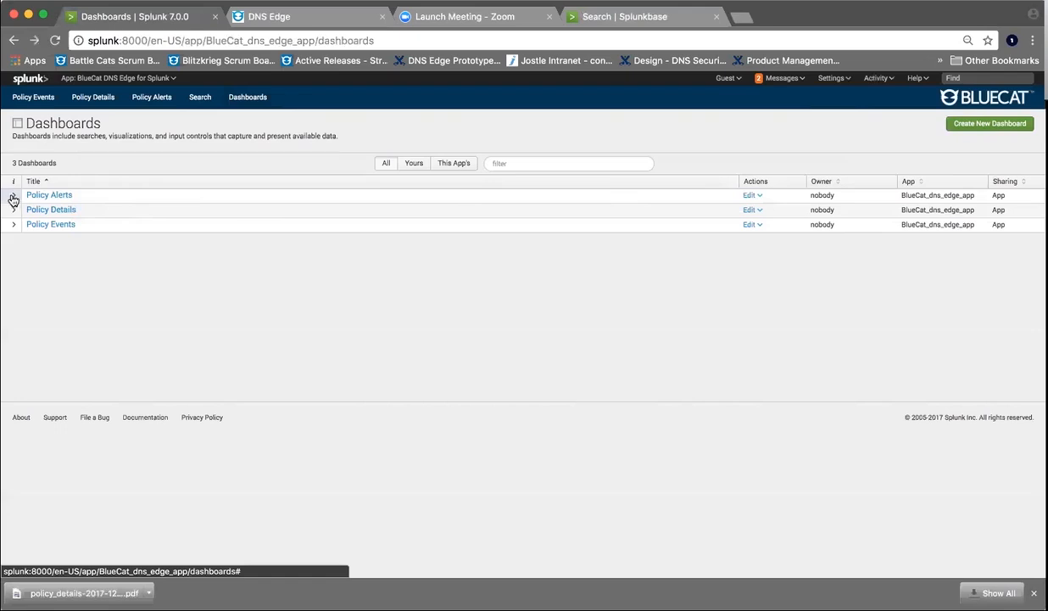
click(13, 198)
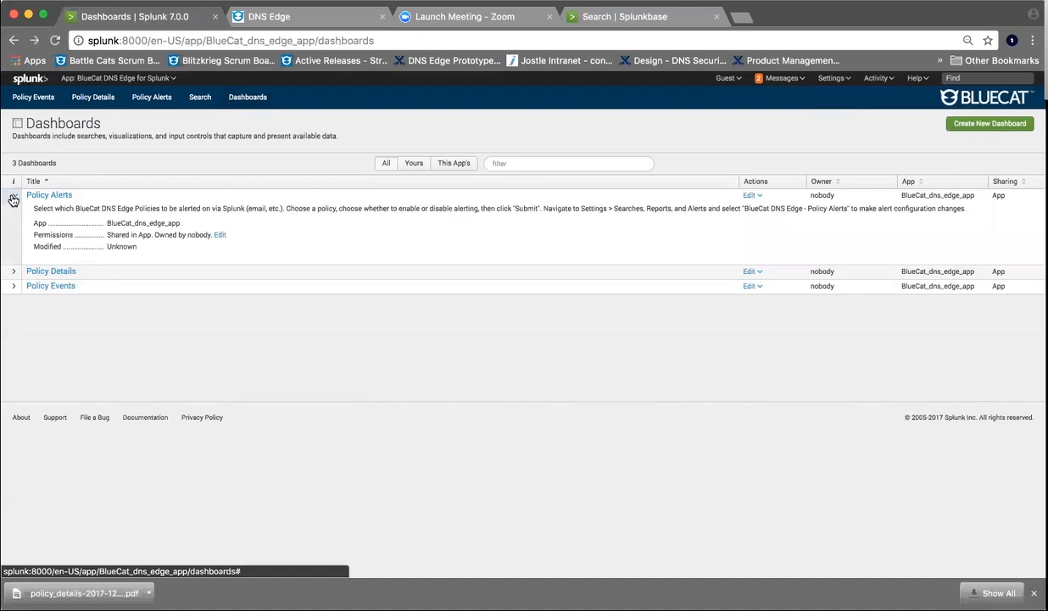